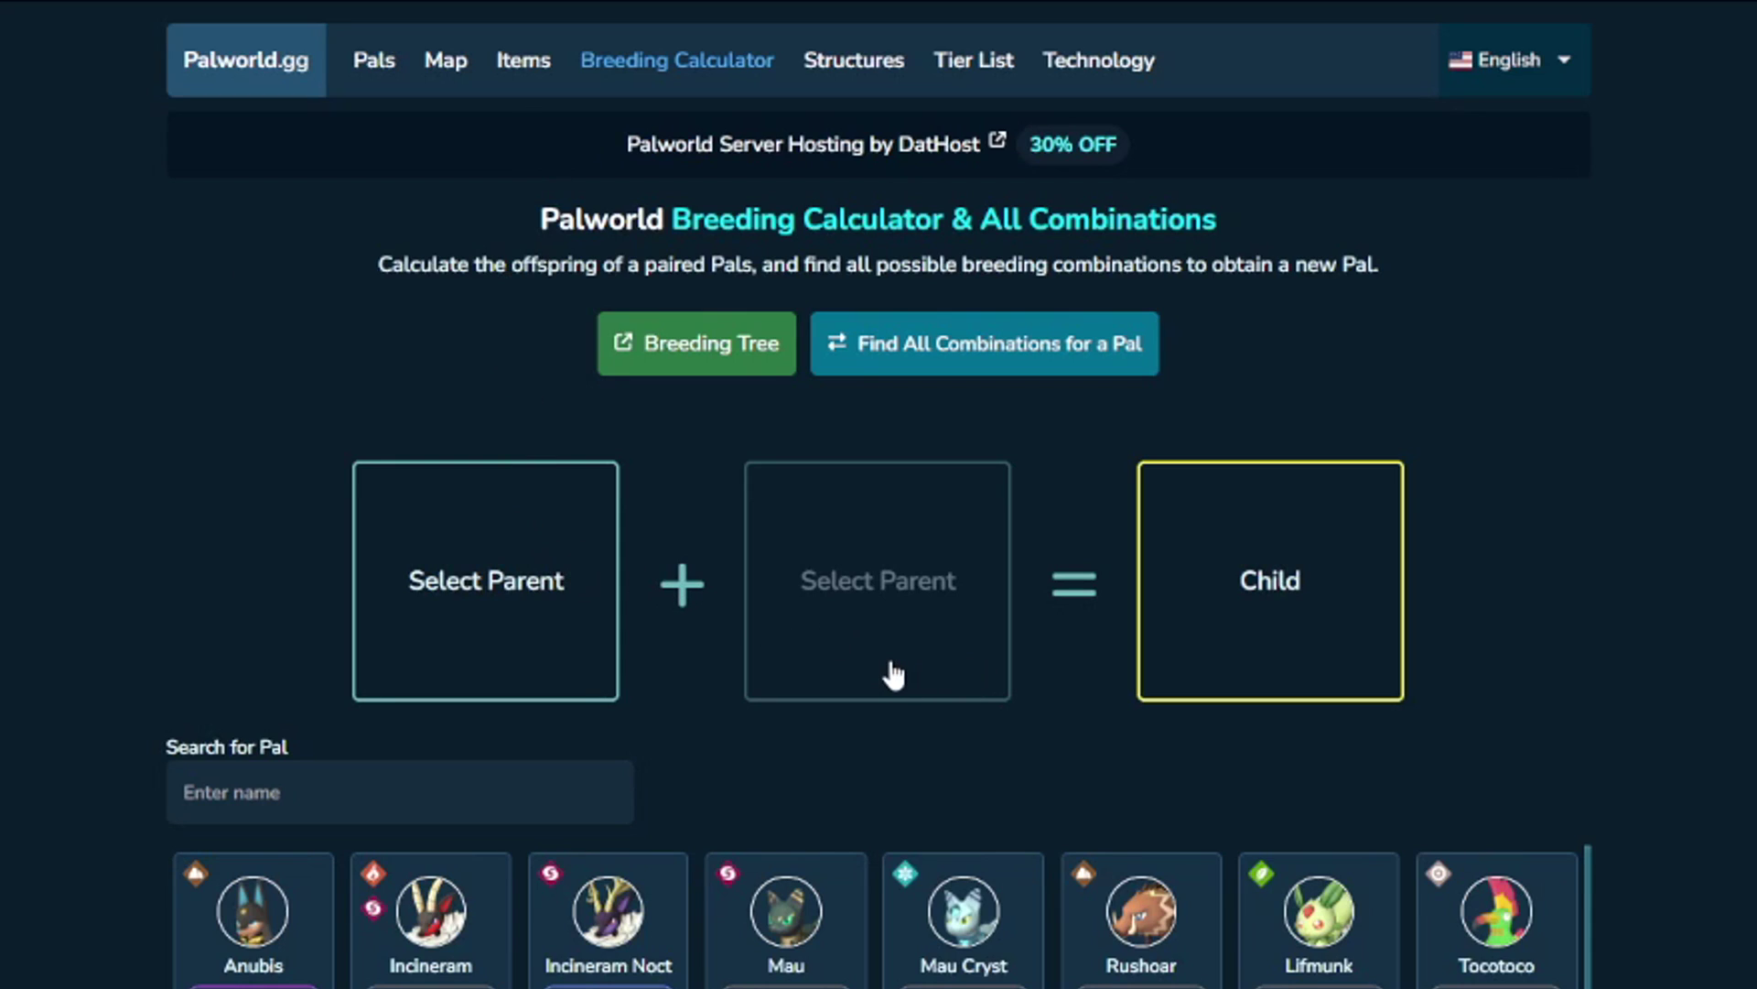
- Set Rushoar as the second parent in the breeding calculator
{"action": "left_click", "coordinate": [1181, 954]}
{"action": "scroll", "coordinate": [1202, 961], "scroll_direction": "down", "scroll_amount": 2}
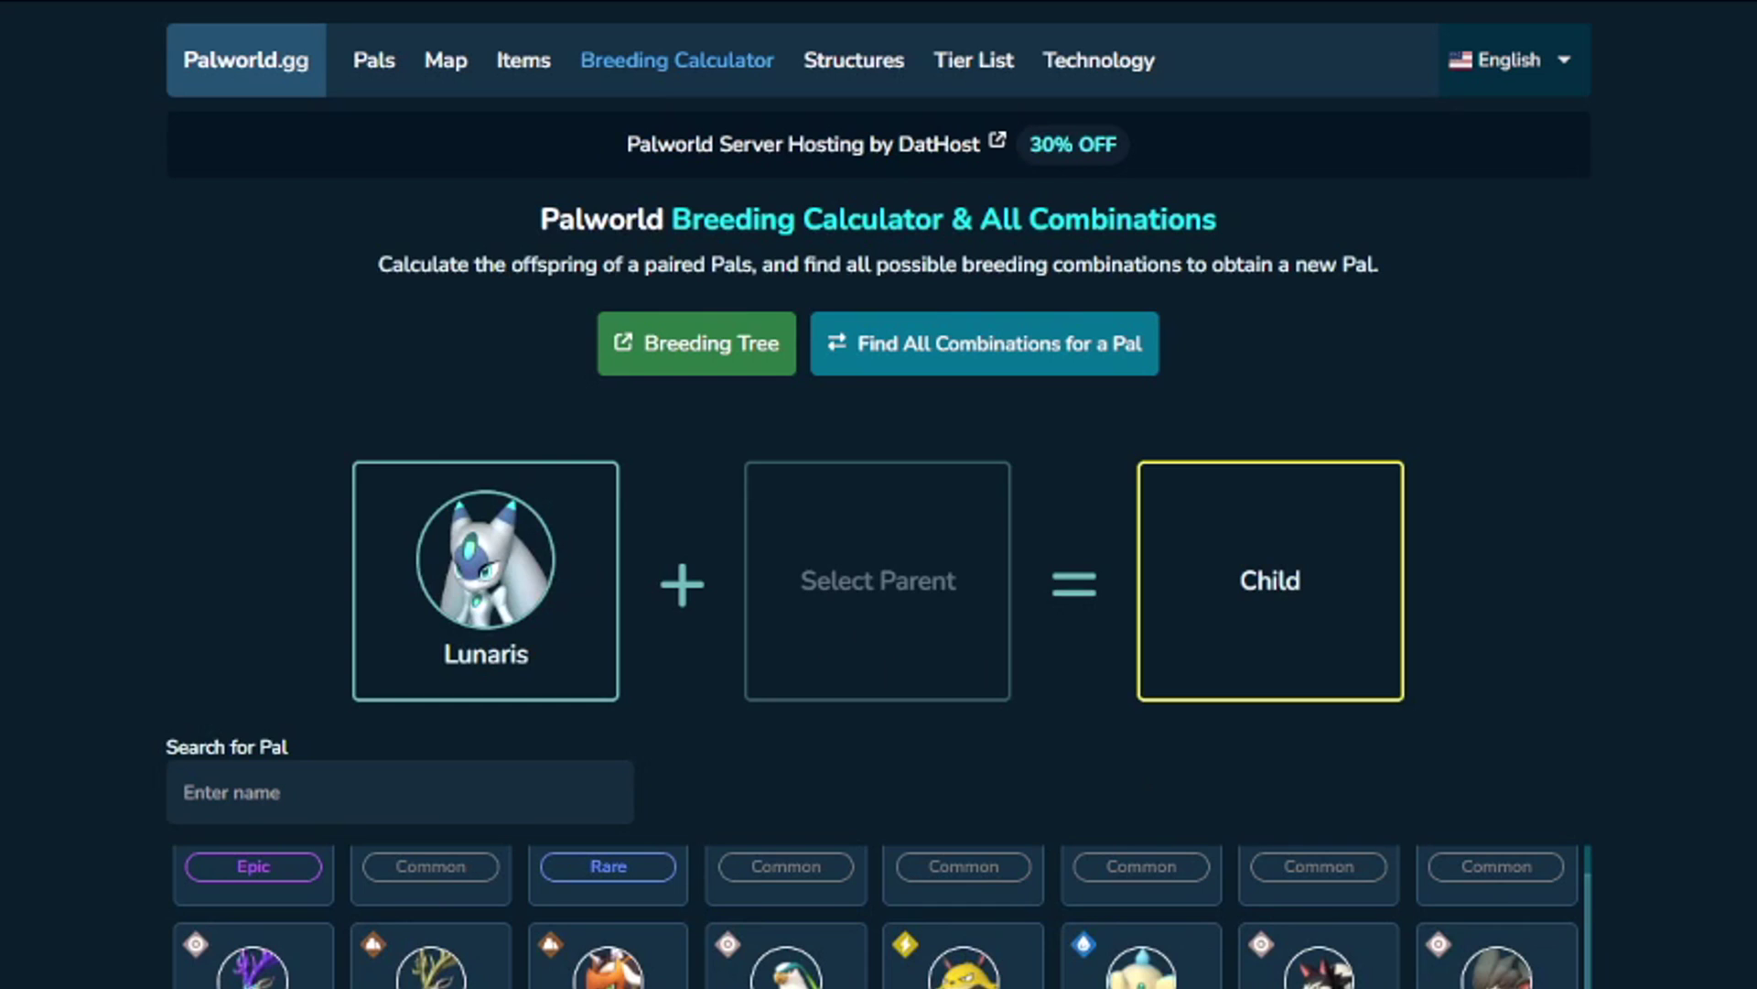
{"action": "scroll", "coordinate": [1039, 870], "scroll_direction": "up", "scroll_amount": 2}
{"action": "left_click", "coordinate": [1140, 957]}
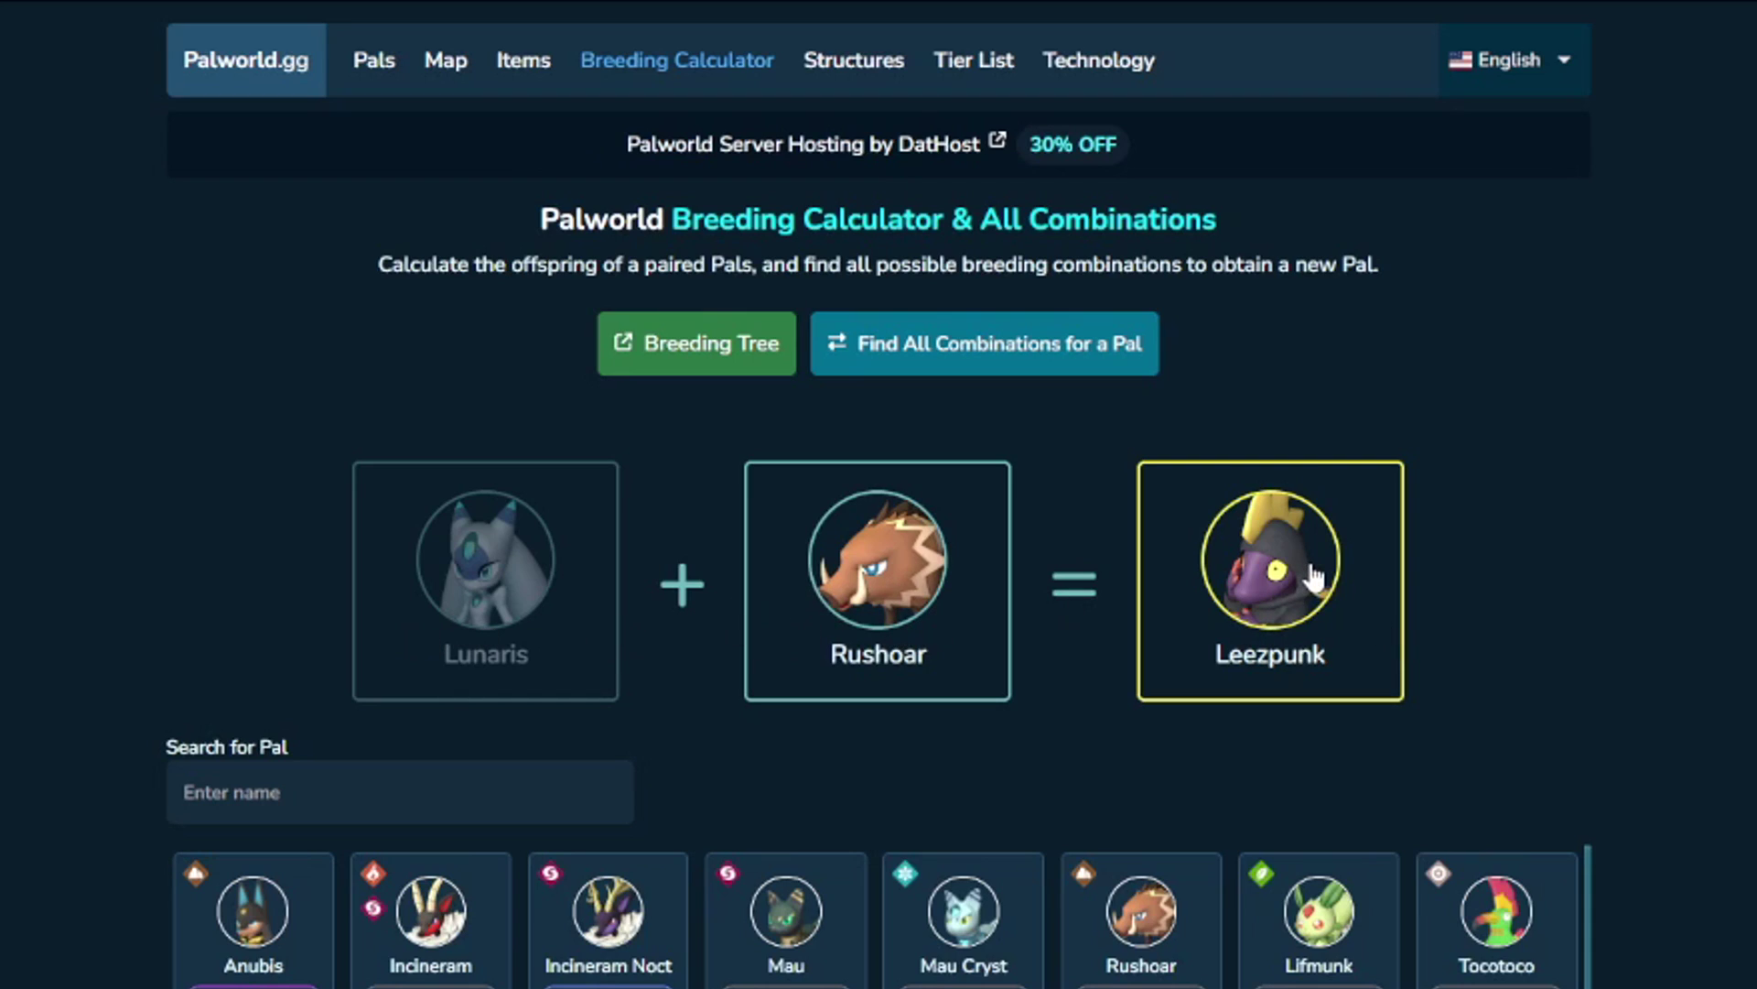
- Replace the first parent with Gobfin so the offspring shows Lunaris
{"action": "left_click", "coordinate": [575, 615]}
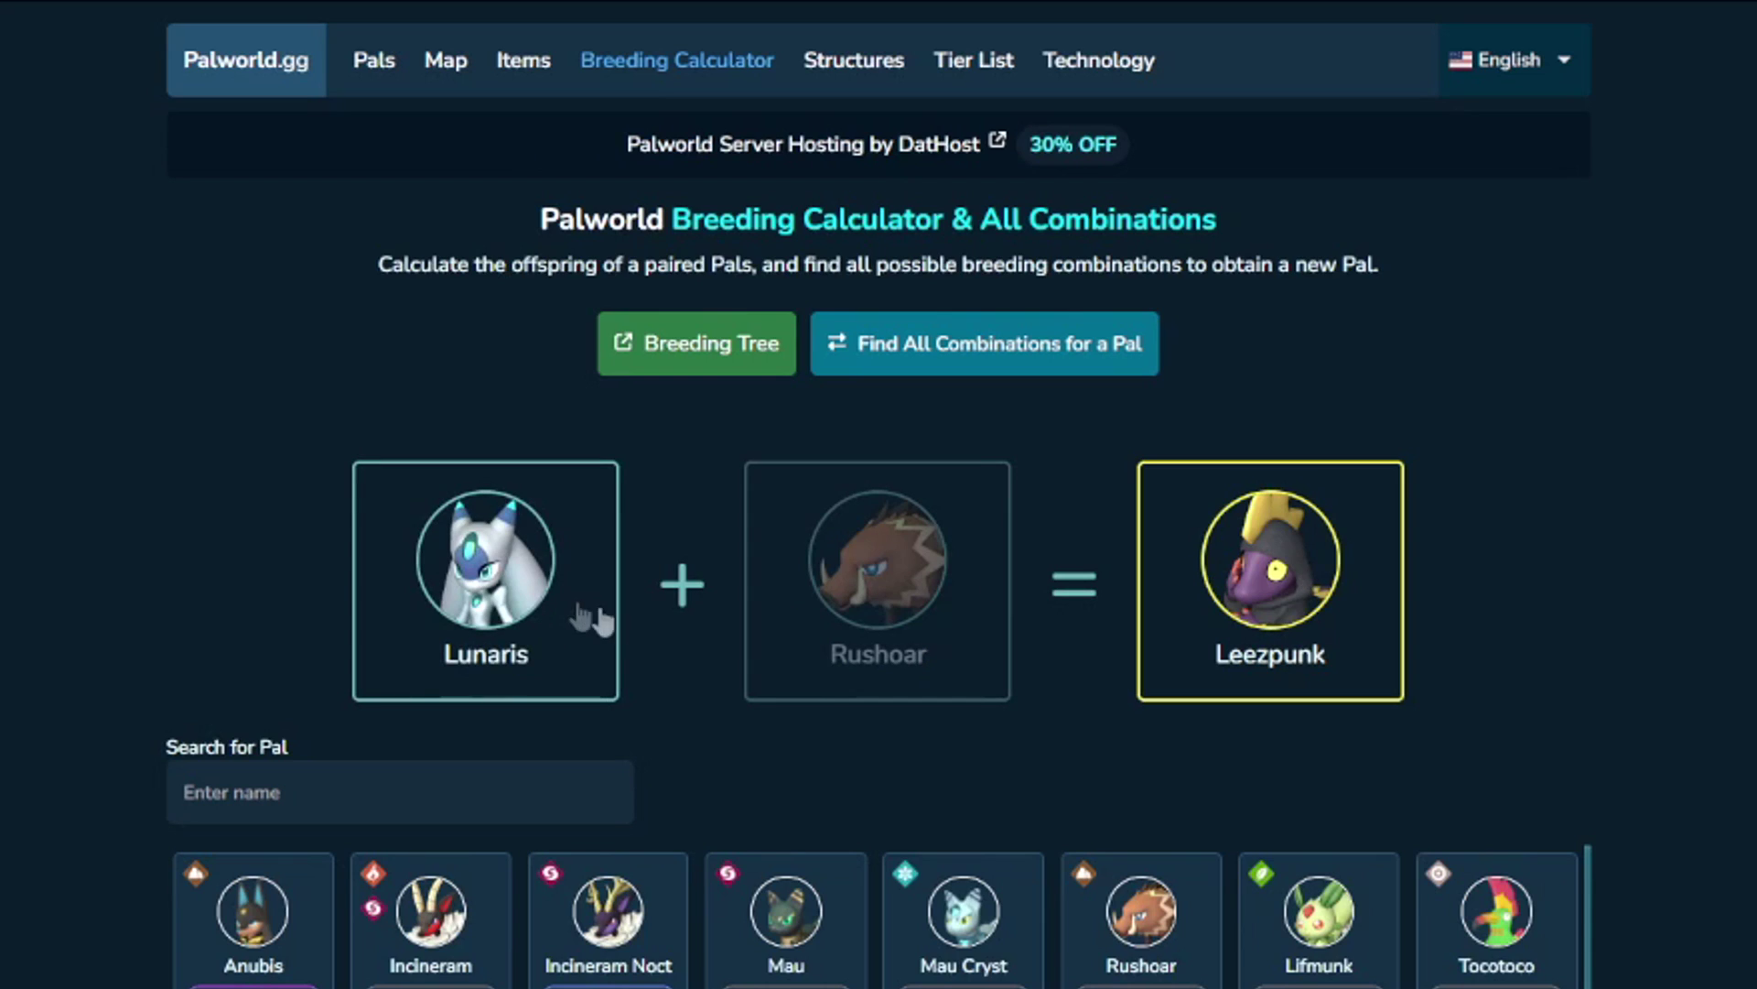
{"action": "scroll", "coordinate": [563, 975], "scroll_direction": "down", "scroll_amount": 2}
{"action": "left_click", "coordinate": [563, 981]}
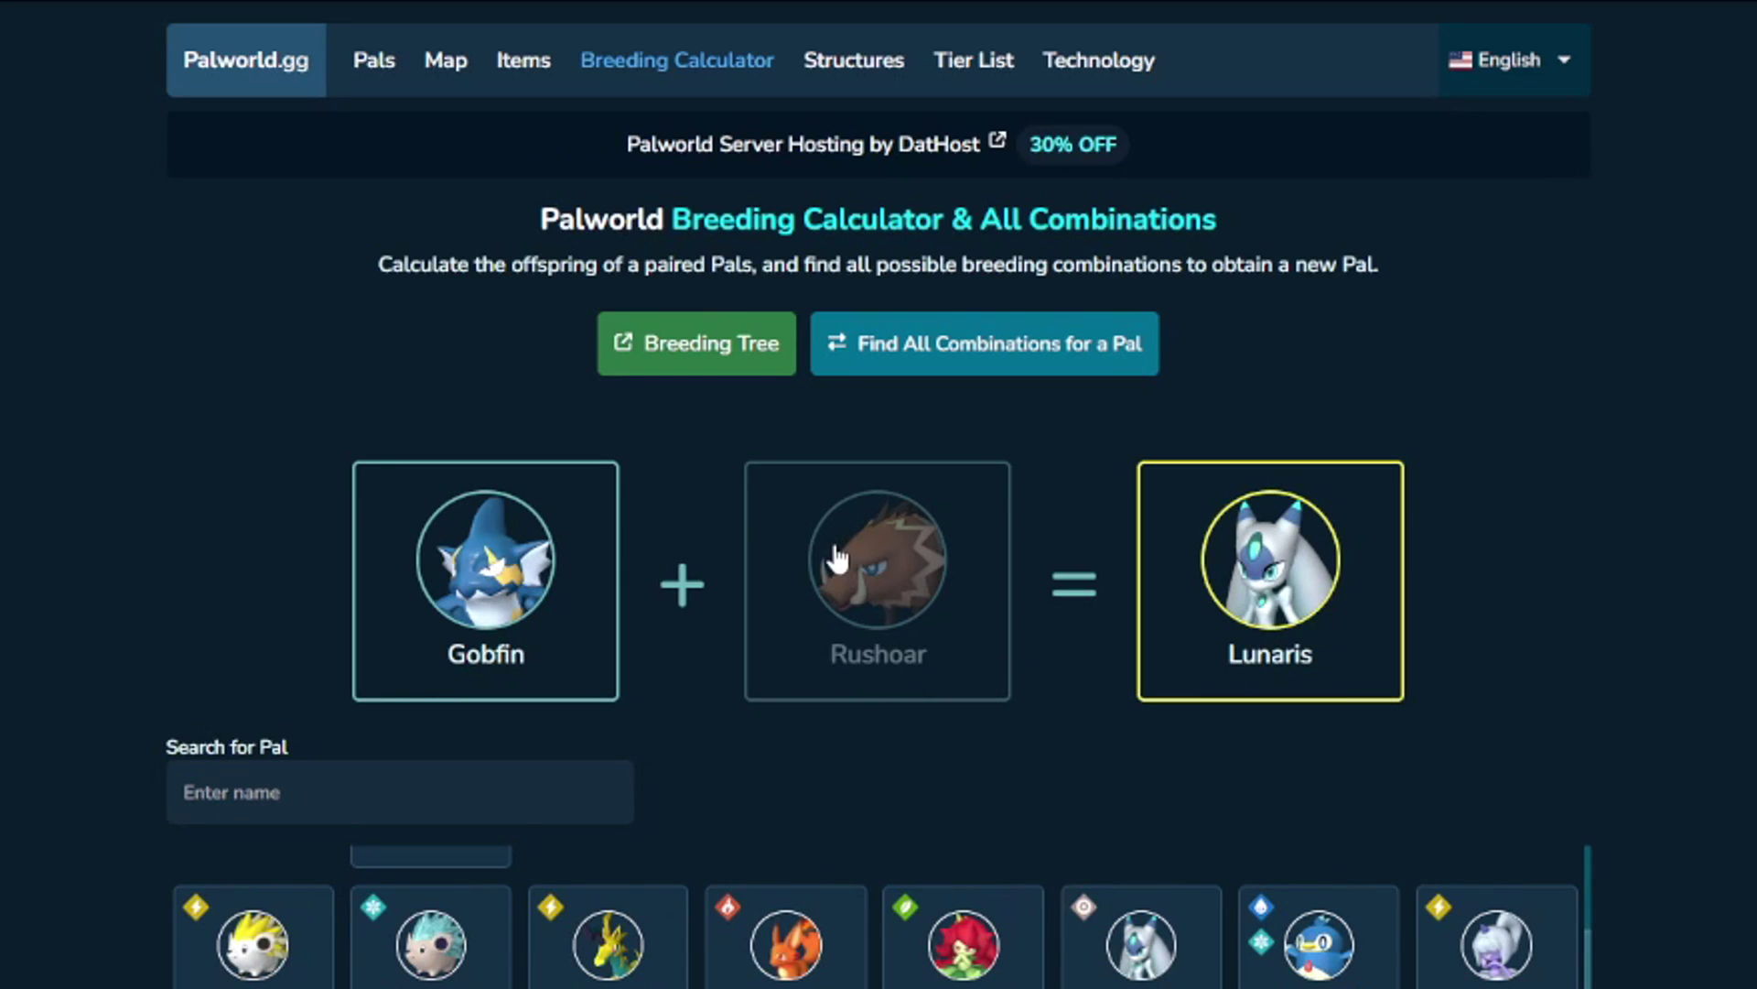
{"action": "scroll", "coordinate": [953, 898], "scroll_direction": "up", "scroll_amount": 2}
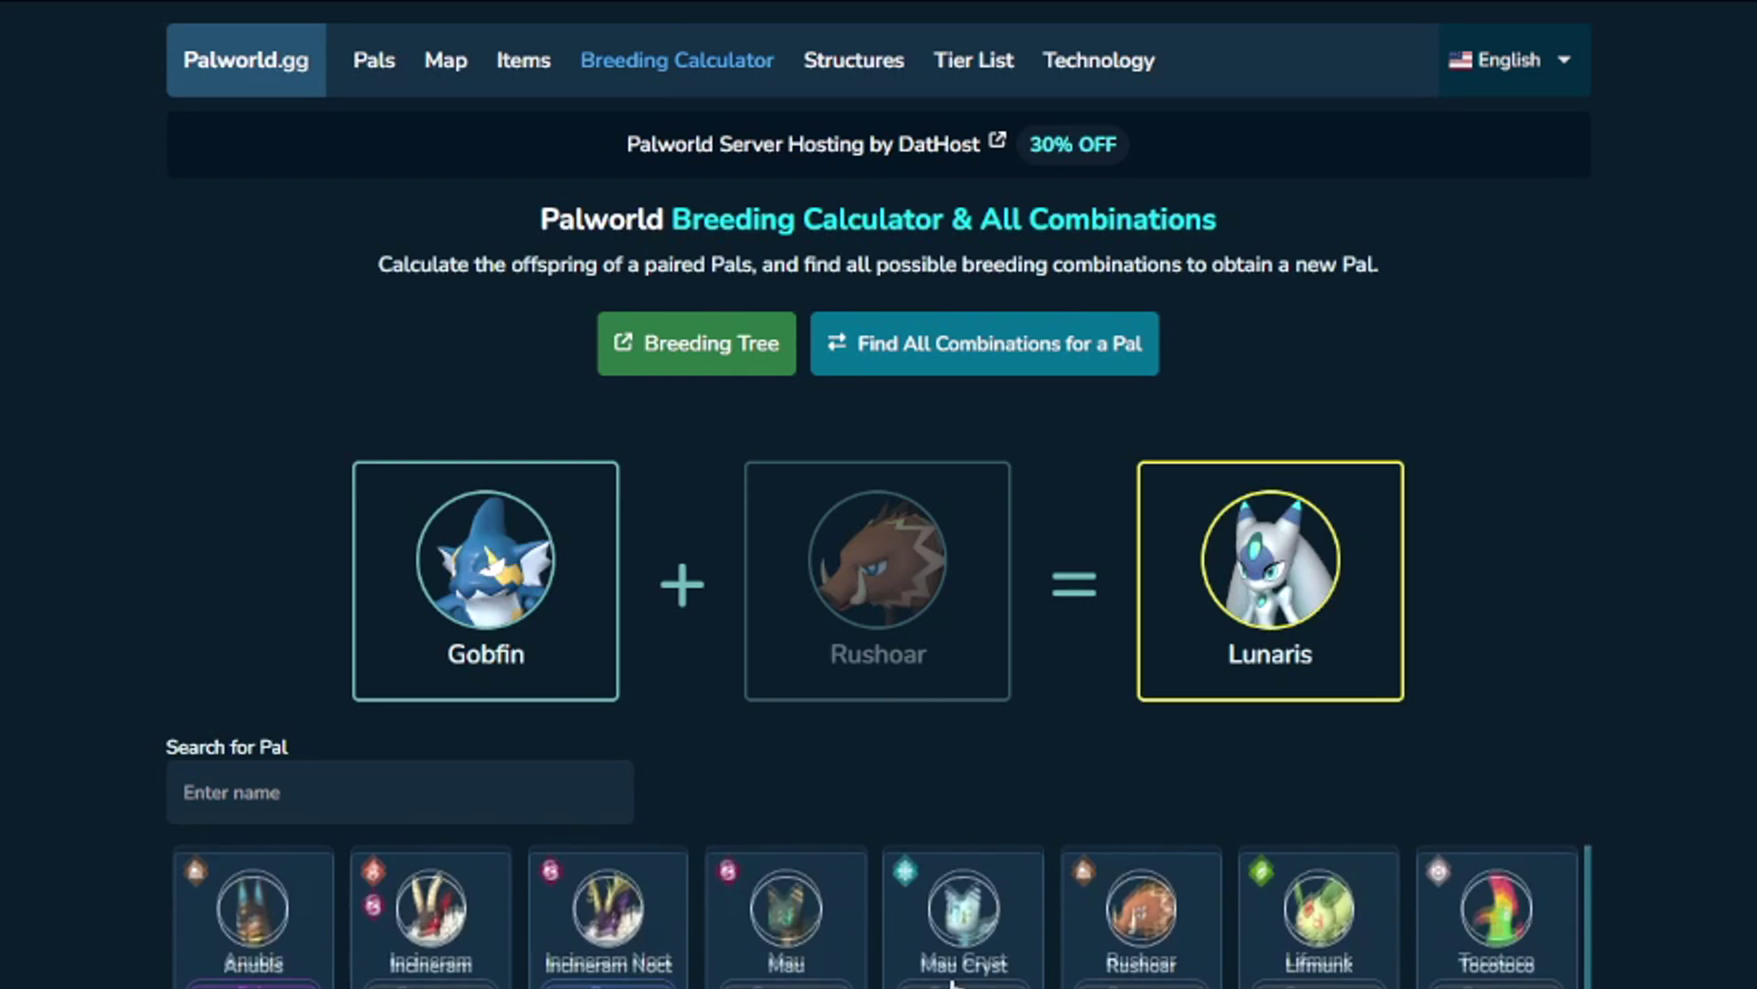
- Open the Find All Combinations for a Pal view for Anubis
{"action": "left_click", "coordinate": [1101, 361]}
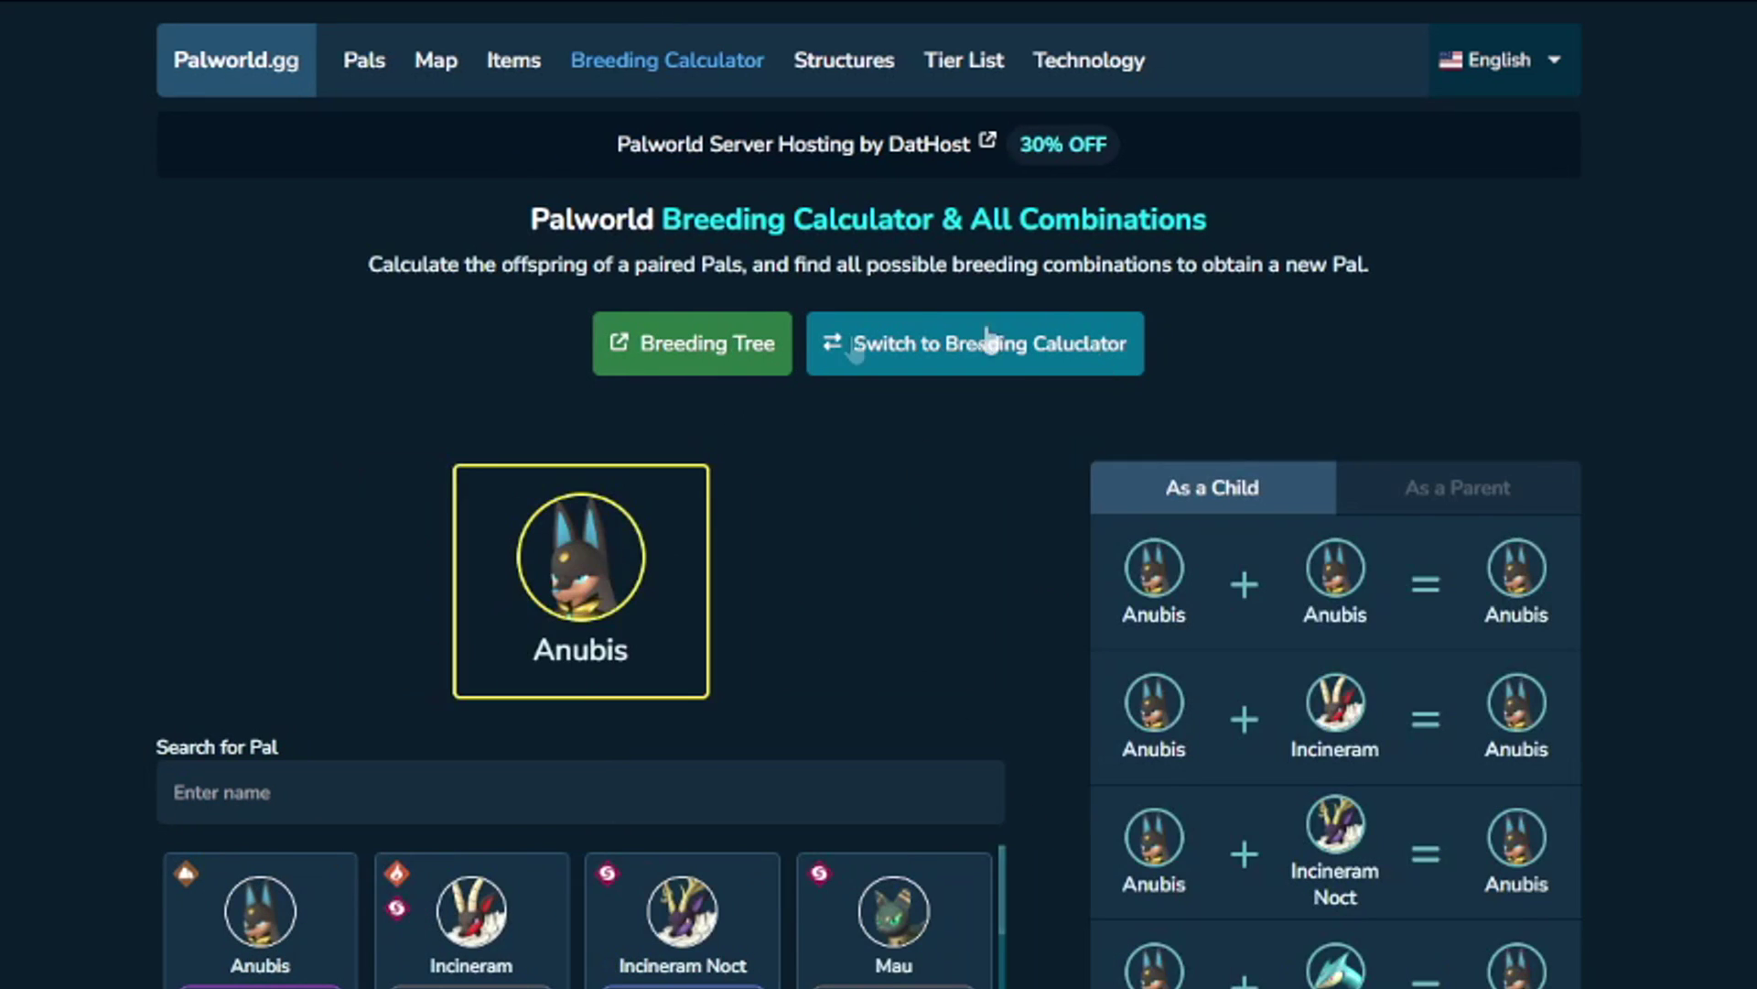
{"action": "left_click", "coordinate": [924, 359]}
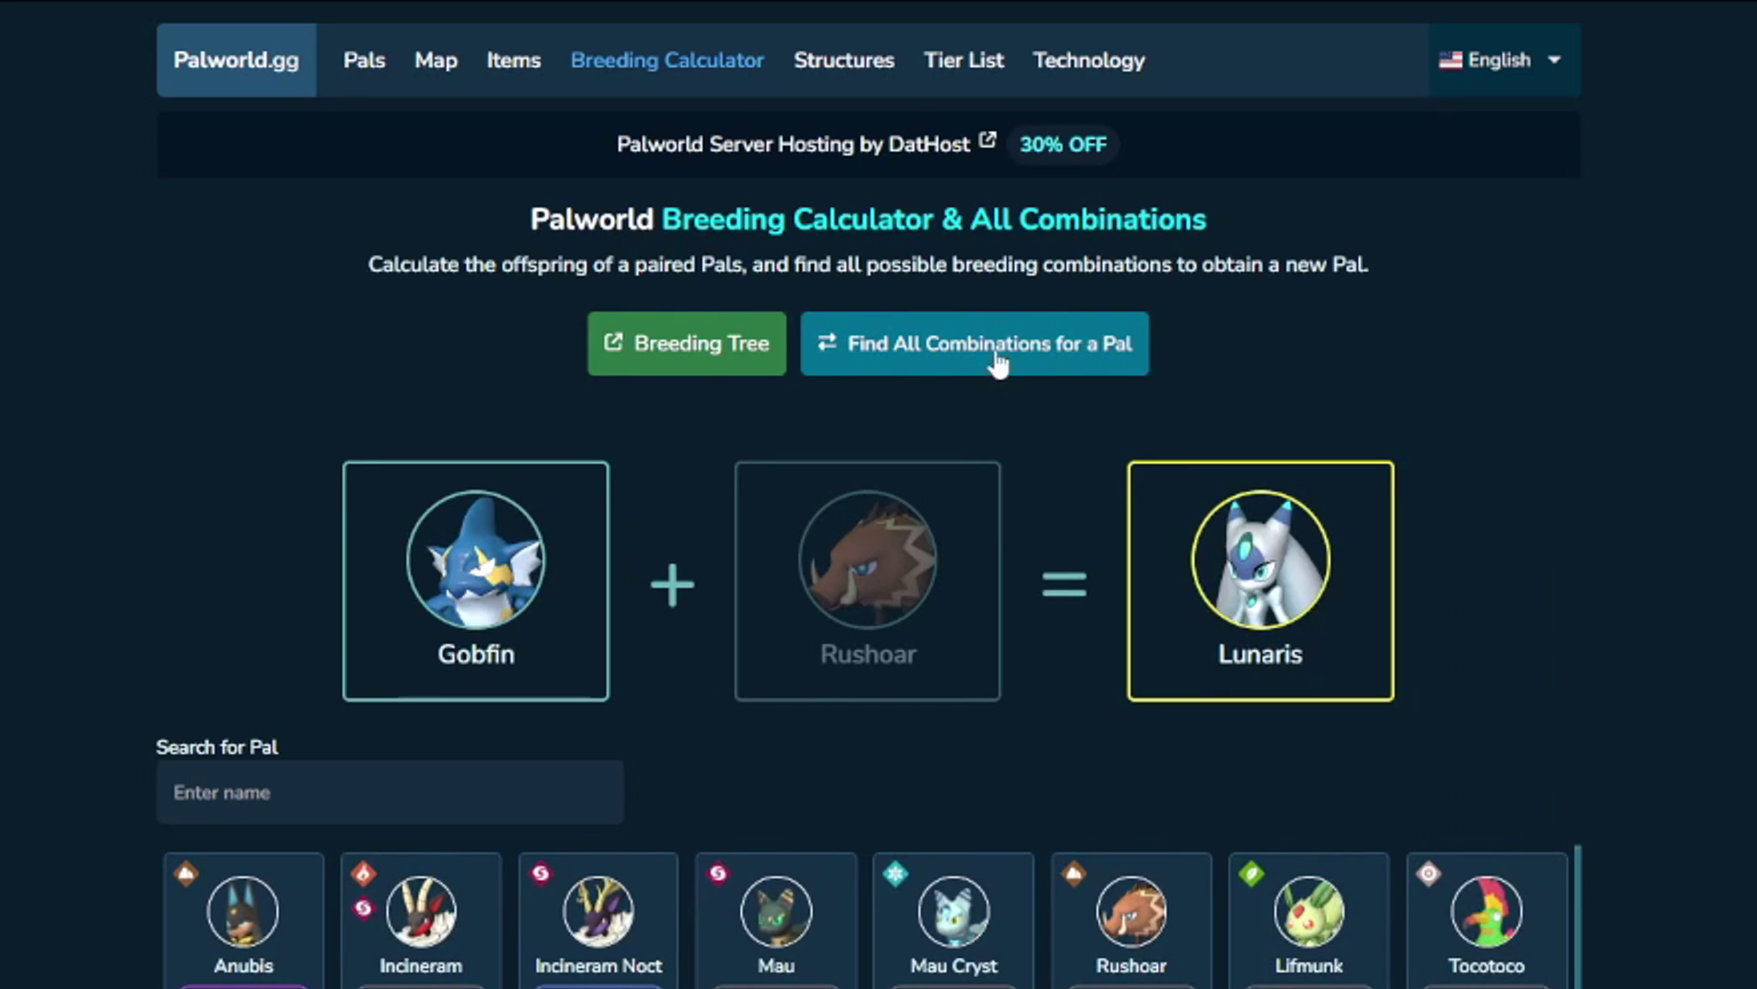
{"action": "left_click", "coordinate": [1099, 360]}
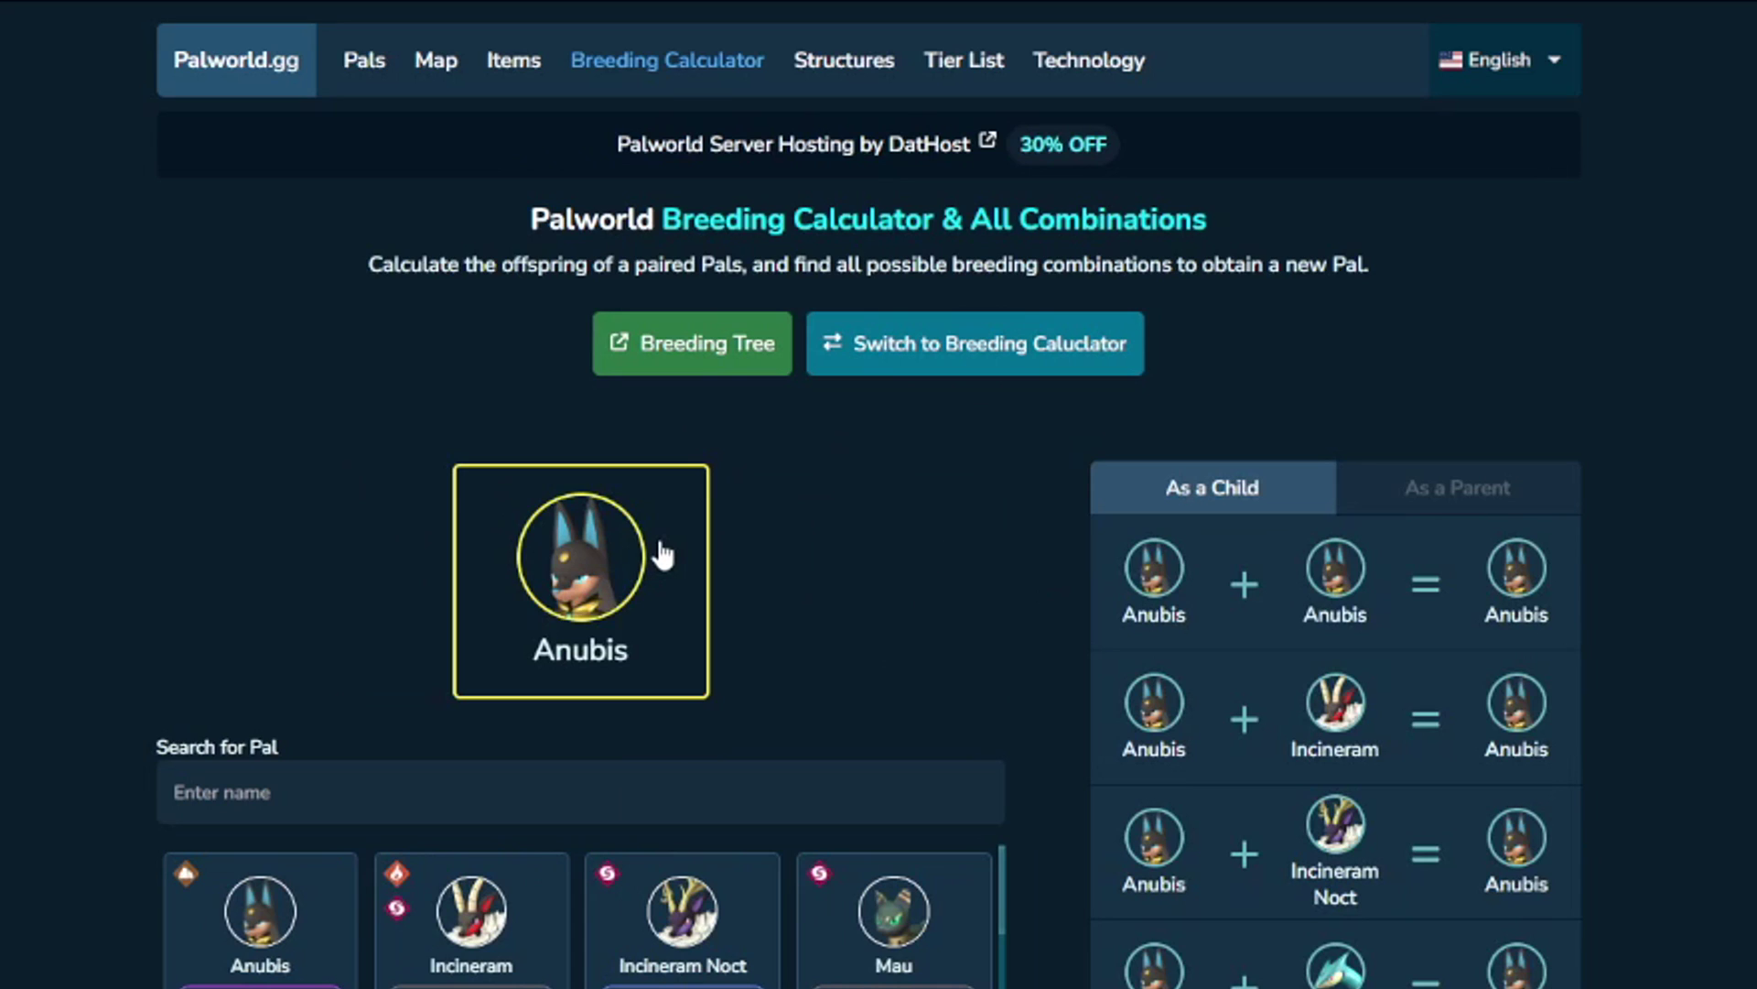
{"action": "scroll", "coordinate": [660, 554], "scroll_direction": "down", "scroll_amount": 3}
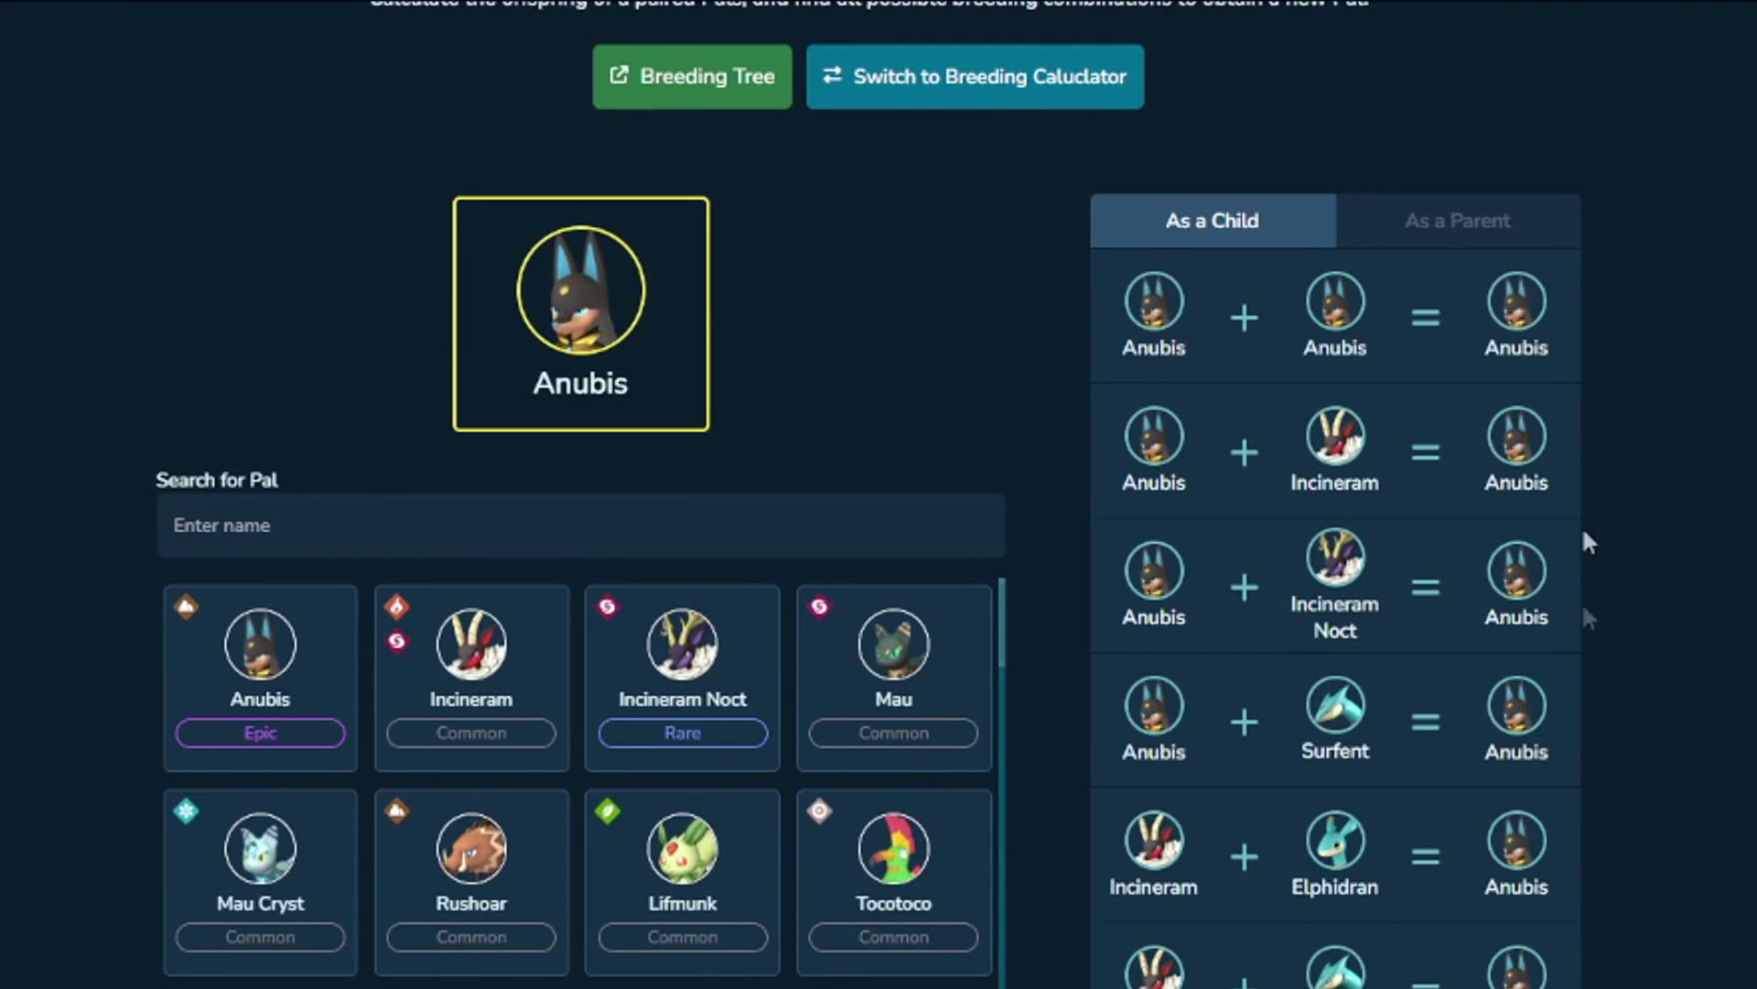
{"action": "scroll", "coordinate": [1702, 851], "scroll_direction": "up", "scroll_amount": 3}
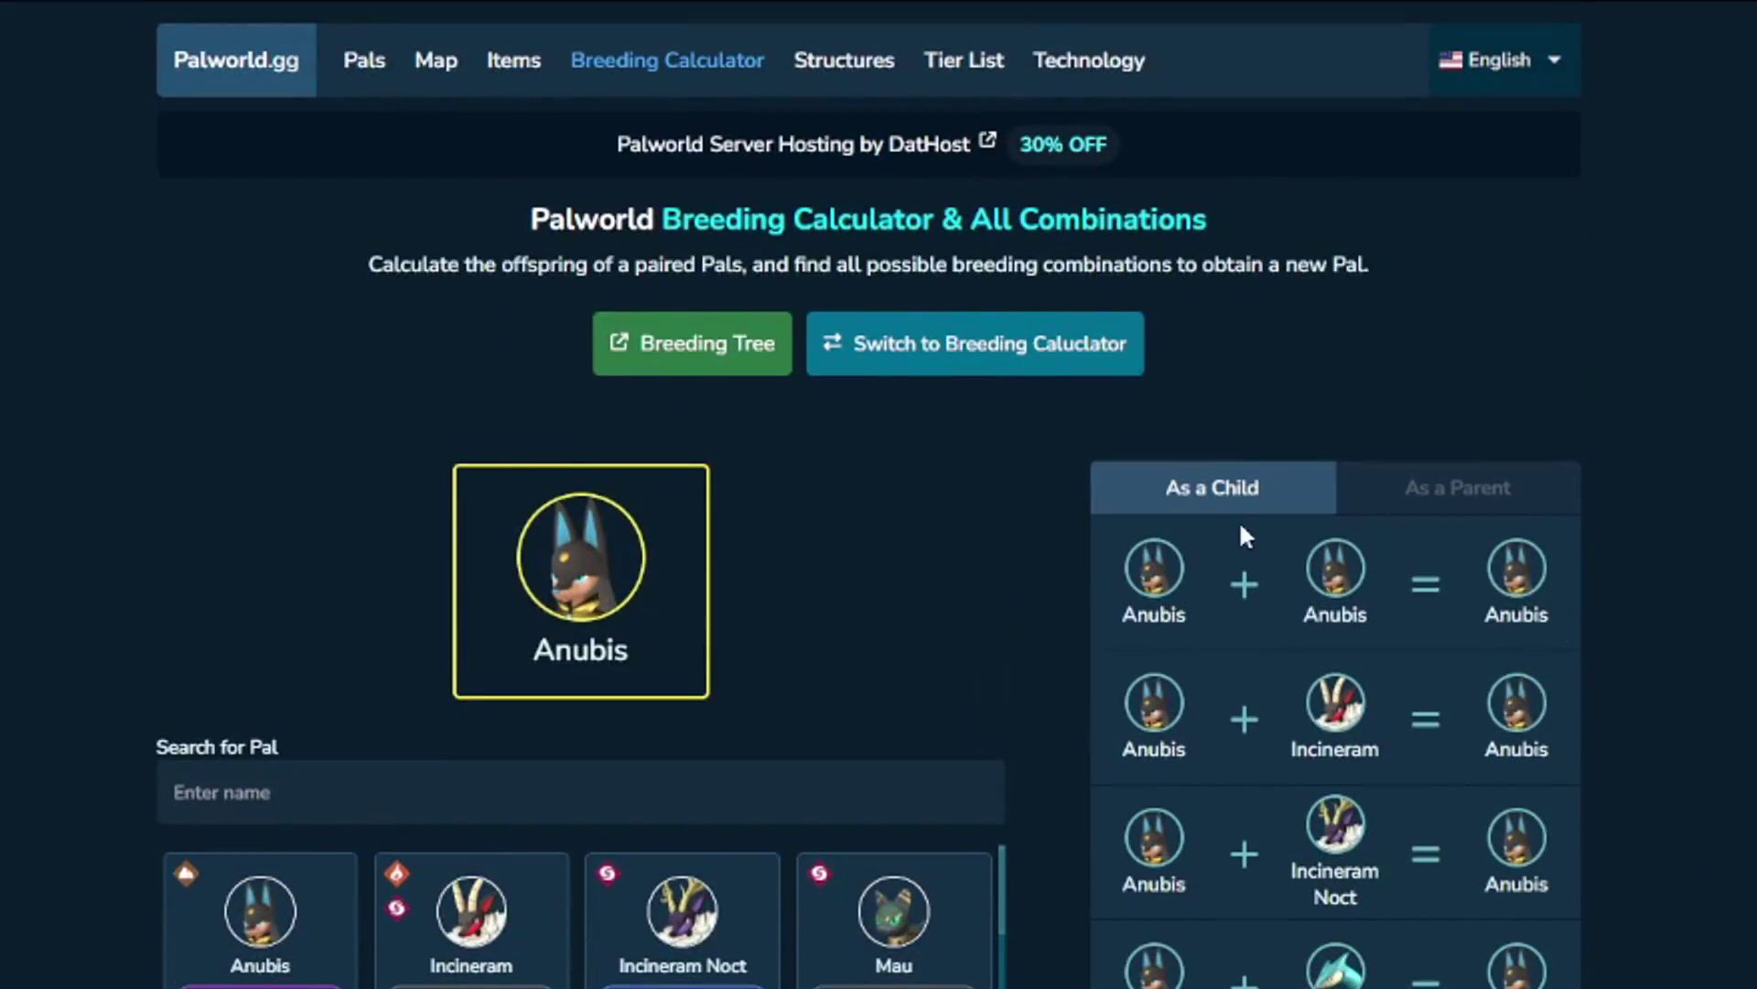
- Scroll through the Anubis parent pairs, such as Penking + Bushi and Chillet + Quivern
{"action": "scroll", "coordinate": [1238, 520], "scroll_direction": "down", "scroll_amount": 10}
{"action": "scroll", "coordinate": [1243, 607], "scroll_direction": "down", "scroll_amount": 12}
{"action": "scroll", "coordinate": [1242, 607], "scroll_direction": "down", "scroll_amount": 20}
{"action": "scroll", "coordinate": [1242, 607], "scroll_direction": "down", "scroll_amount": 20}
{"action": "scroll", "coordinate": [1242, 607], "scroll_direction": "down", "scroll_amount": 20}
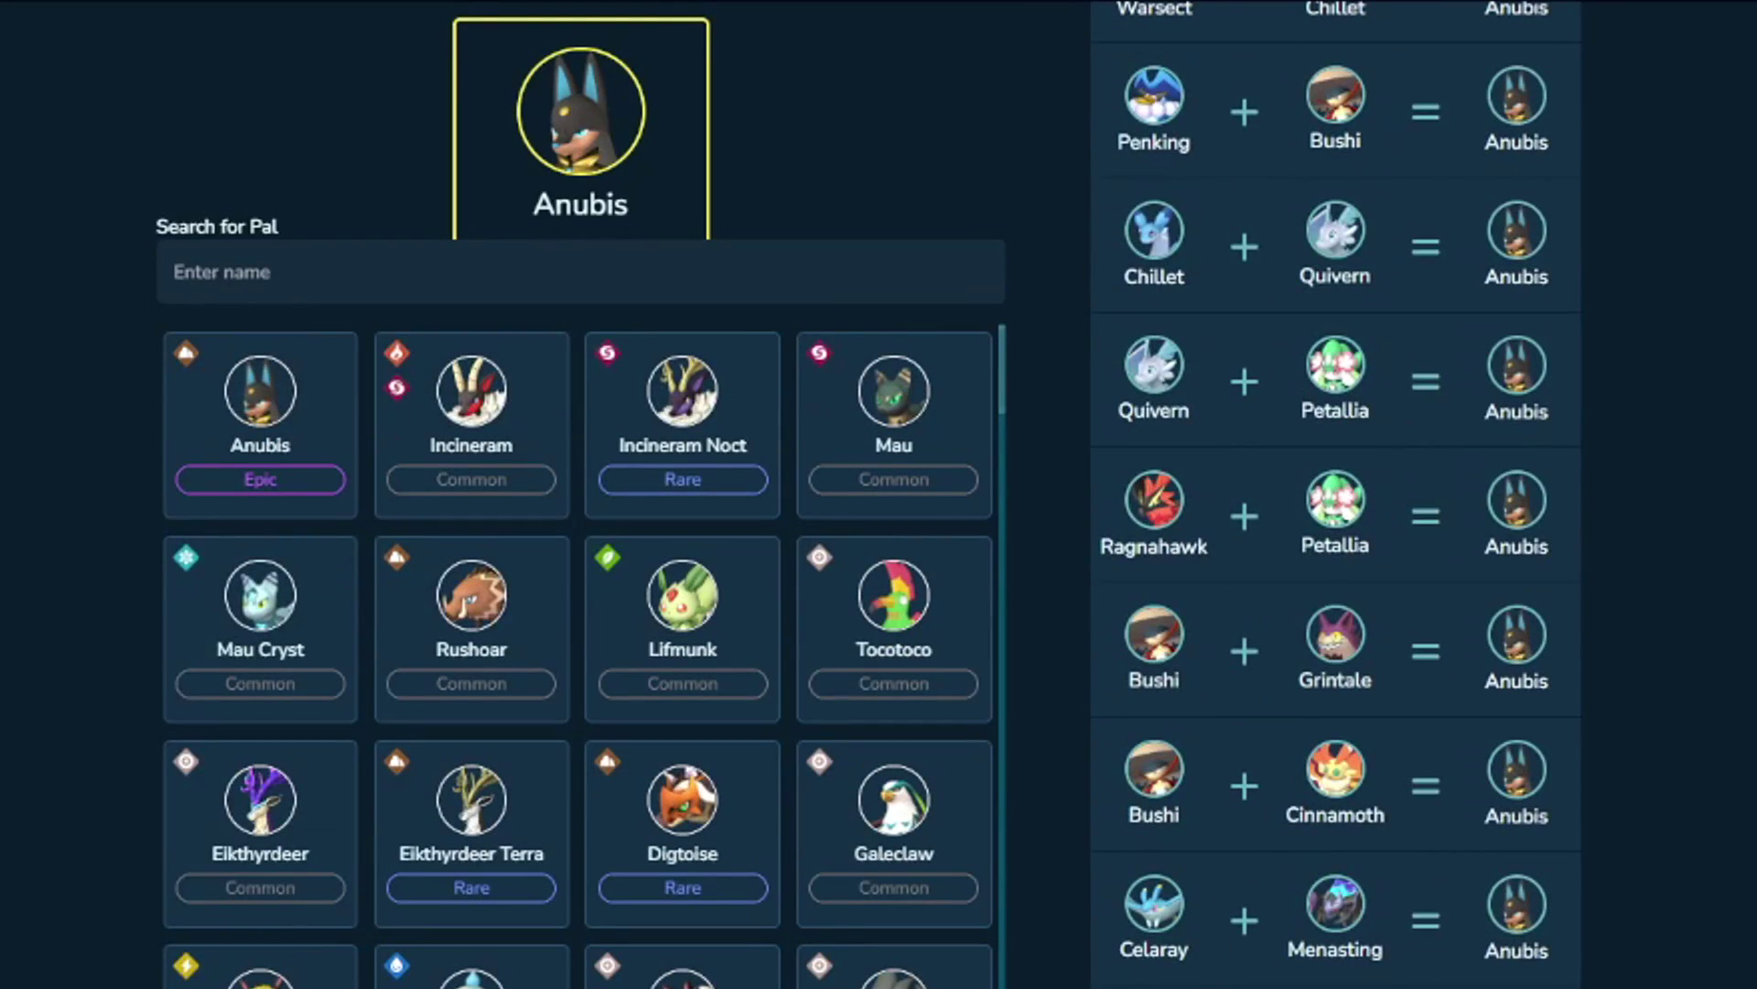
{"action": "scroll", "coordinate": [1155, 915], "scroll_direction": "up", "scroll_amount": 2}
{"action": "scroll", "coordinate": [1155, 915], "scroll_direction": "down", "scroll_amount": 2}
{"action": "scroll", "coordinate": [1227, 541], "scroll_direction": "up", "scroll_amount": 10}
{"action": "scroll", "coordinate": [1189, 842], "scroll_direction": "down", "scroll_amount": 5}
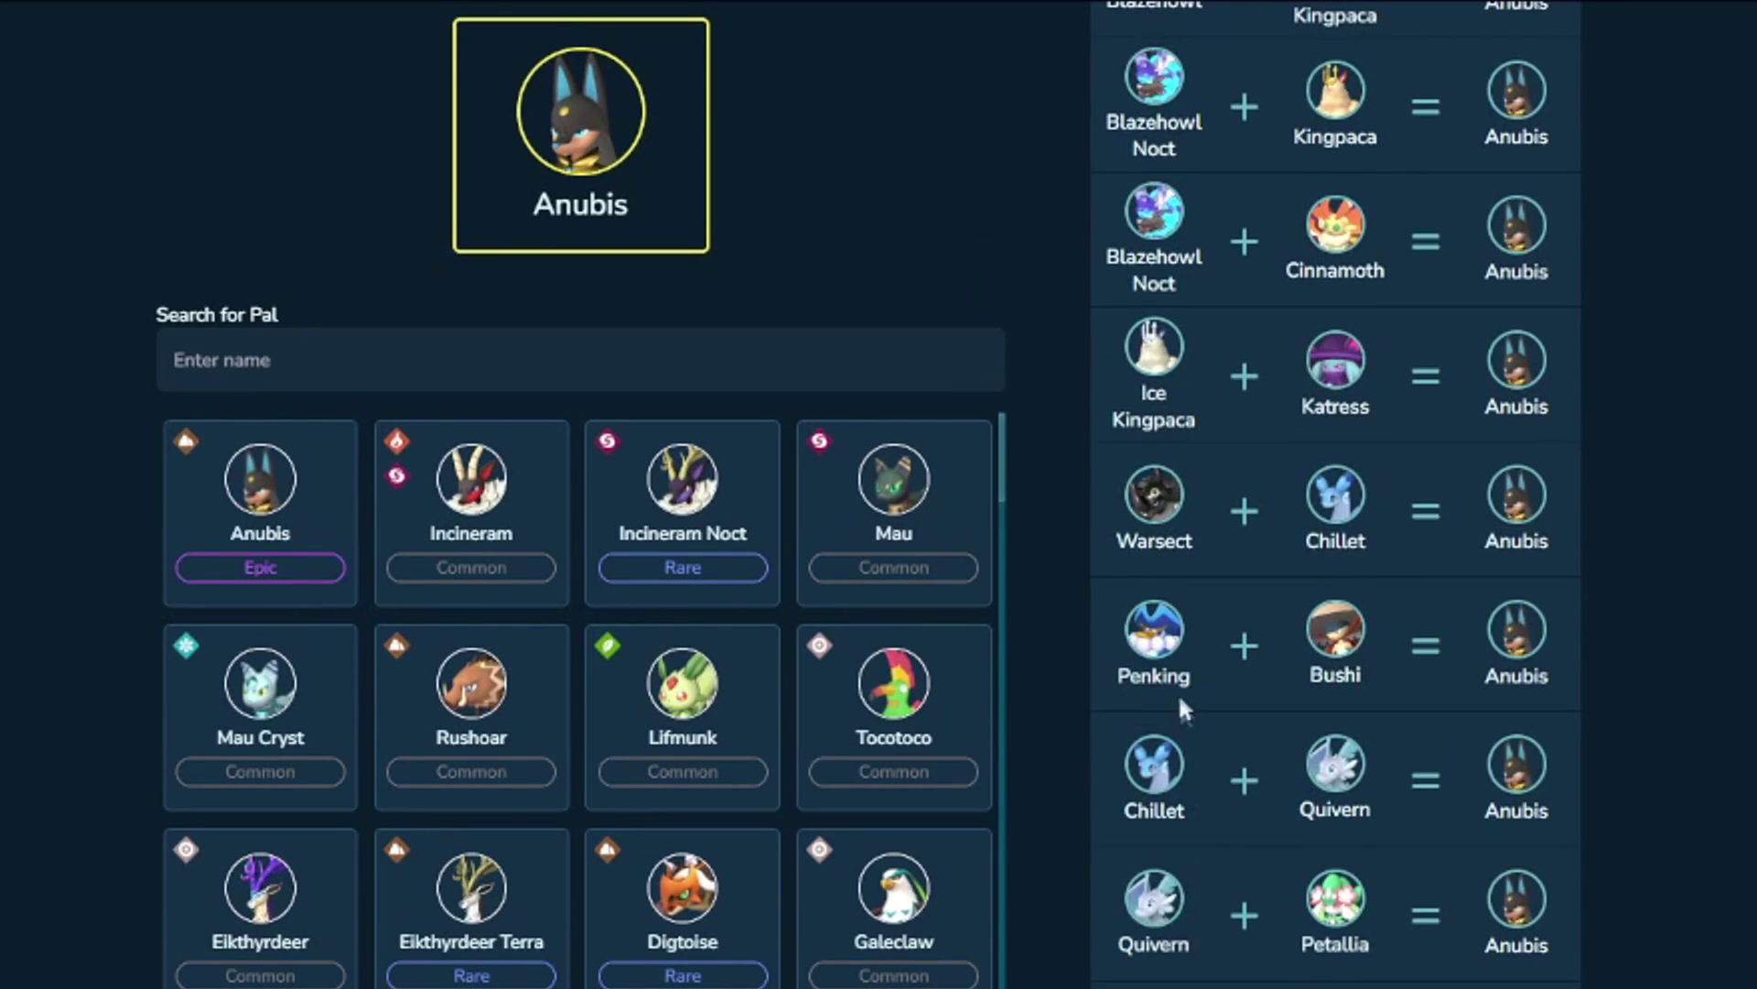
{"action": "scroll", "coordinate": [1406, 581], "scroll_direction": "up", "scroll_amount": 10}
{"action": "scroll", "coordinate": [1393, 595], "scroll_direction": "up", "scroll_amount": 15}
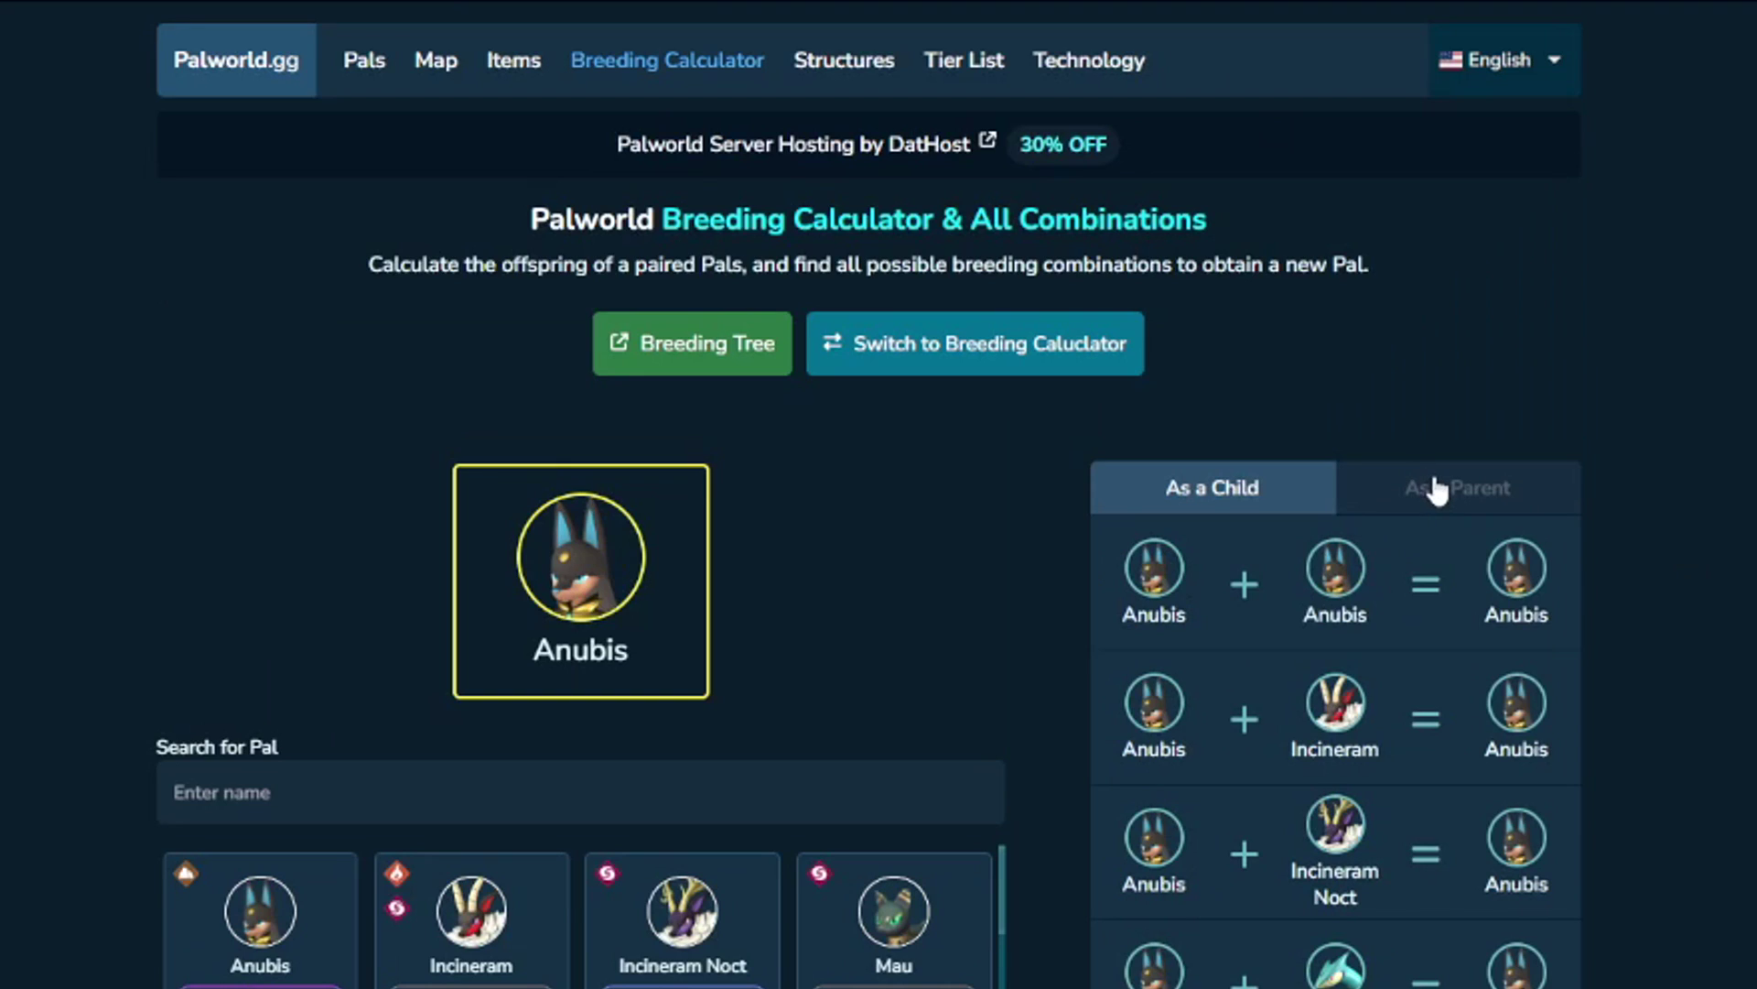
- Show the As a Parent list of what Anubis breeds and browse it
{"action": "left_click", "coordinate": [1442, 494]}
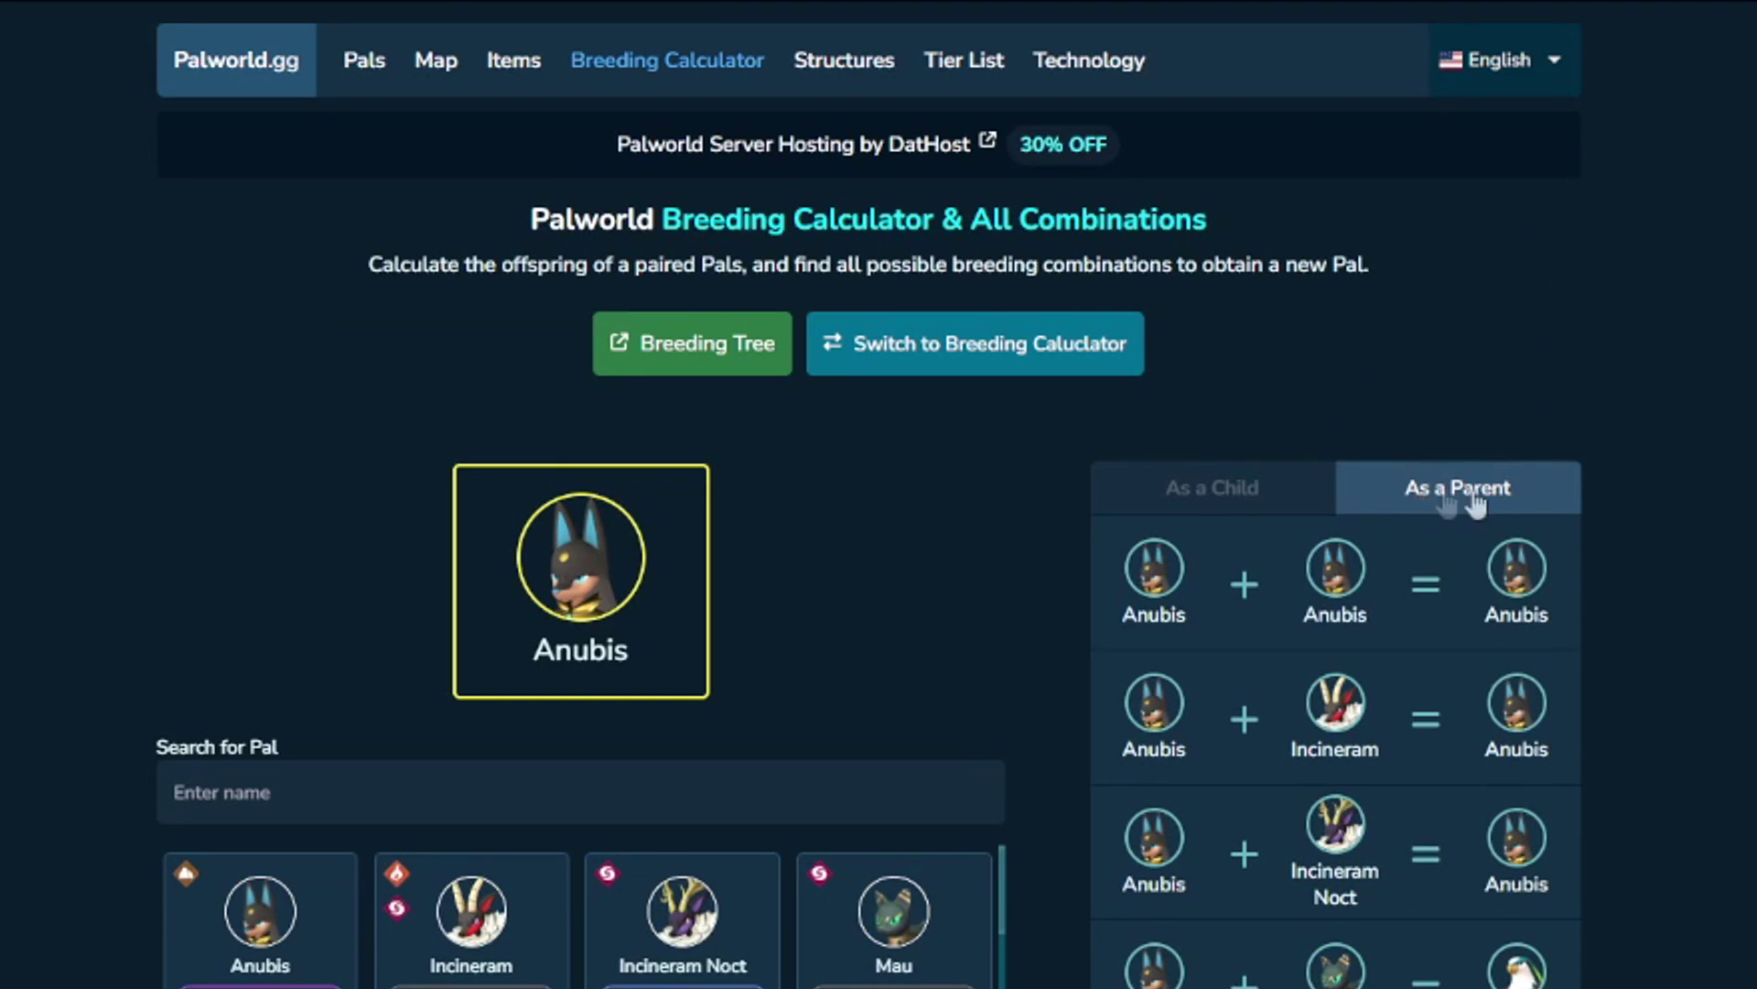
{"action": "scroll", "coordinate": [1149, 494], "scroll_direction": "down", "scroll_amount": 2}
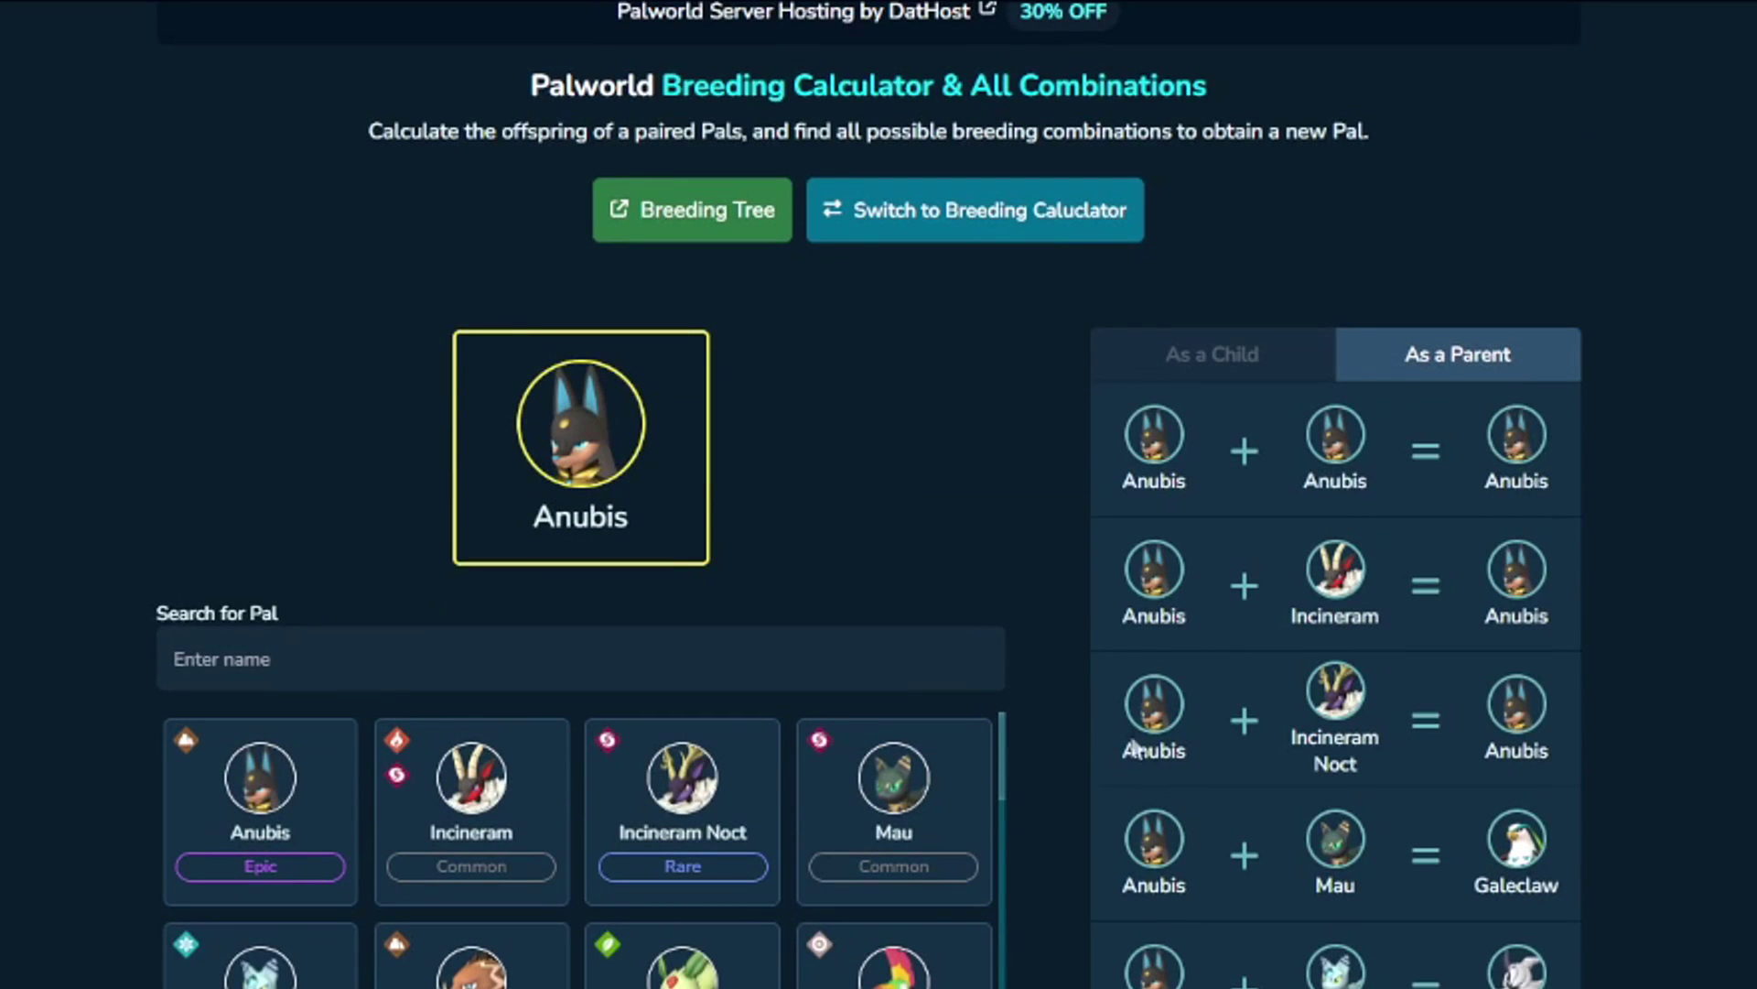
{"action": "scroll", "coordinate": [1132, 746], "scroll_direction": "down", "scroll_amount": 5}
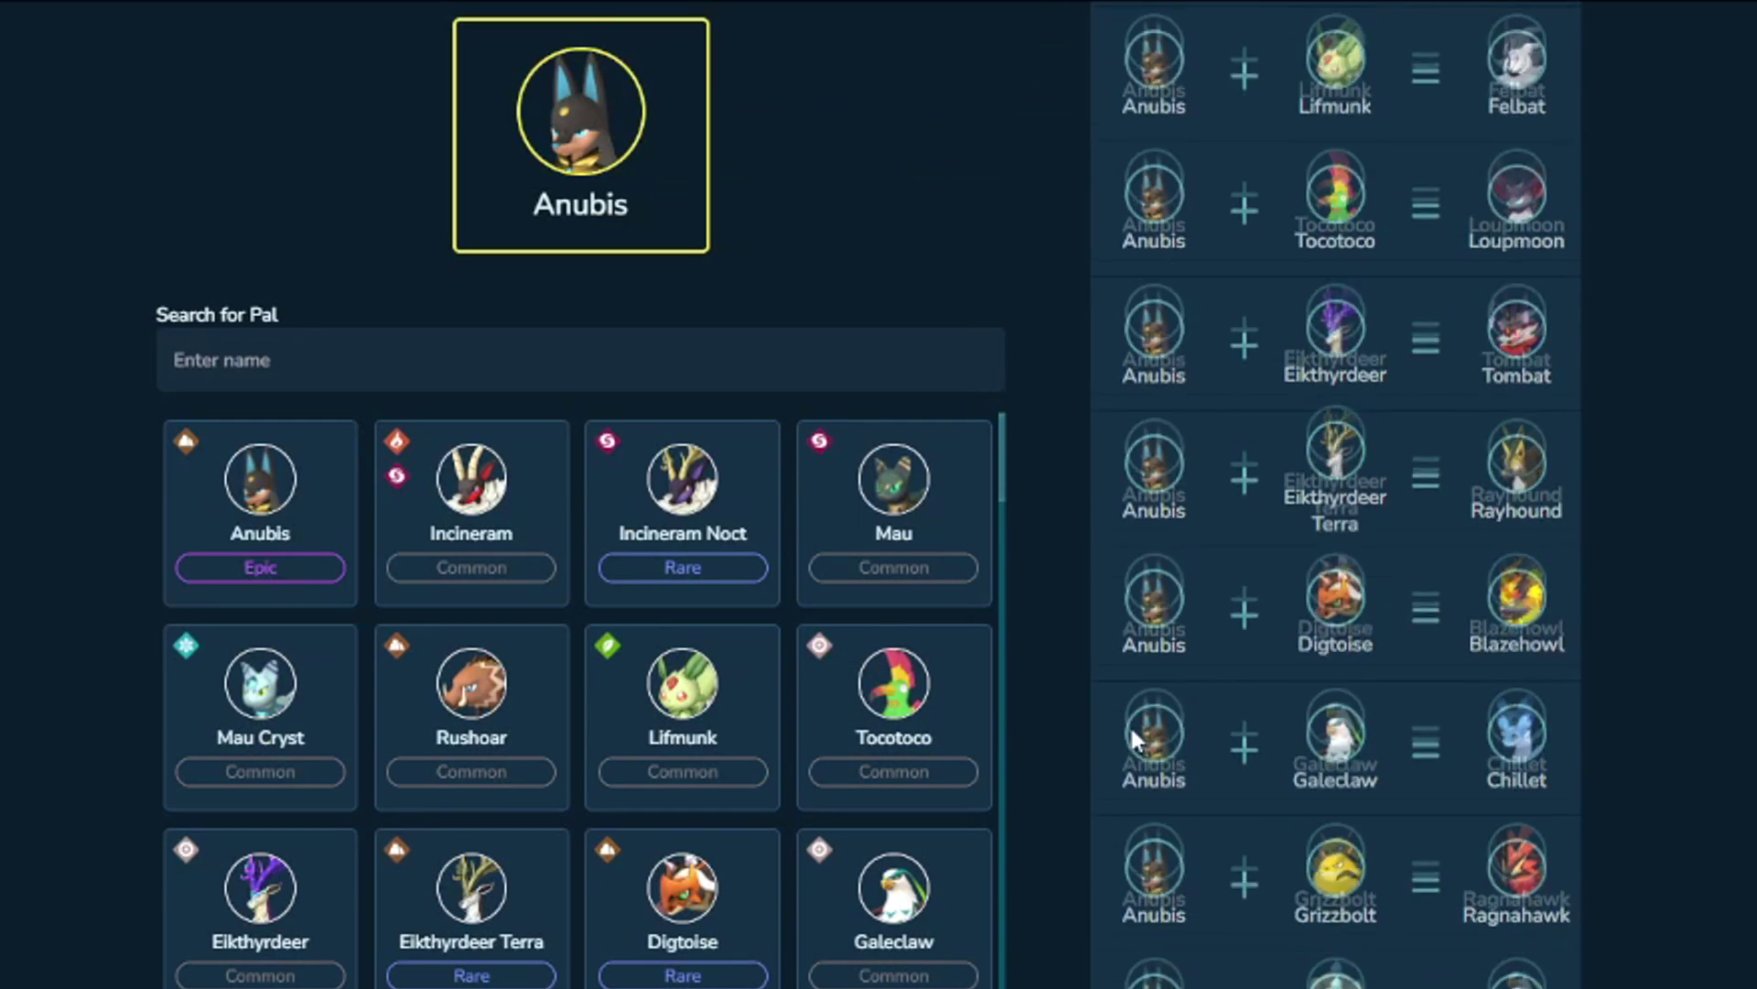
{"action": "scroll", "coordinate": [1135, 739], "scroll_direction": "up", "scroll_amount": 1}
{"action": "double_click", "coordinate": [1154, 626]}
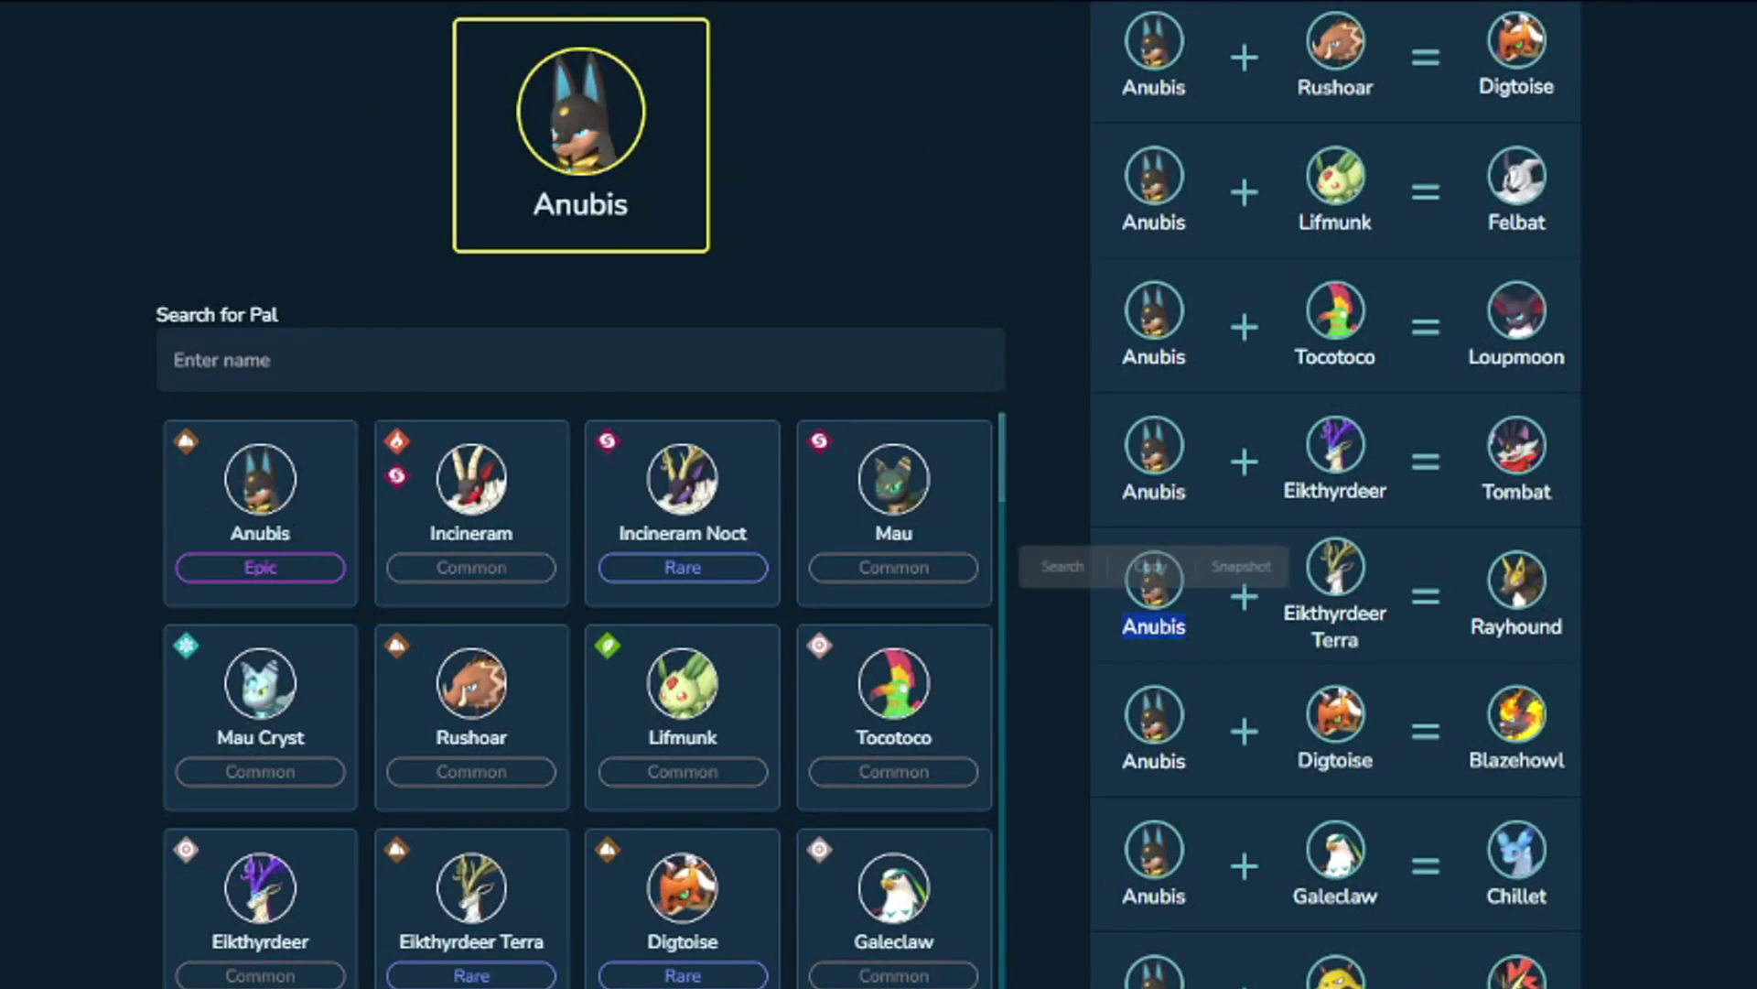
{"action": "double_click", "coordinate": [1335, 612]}
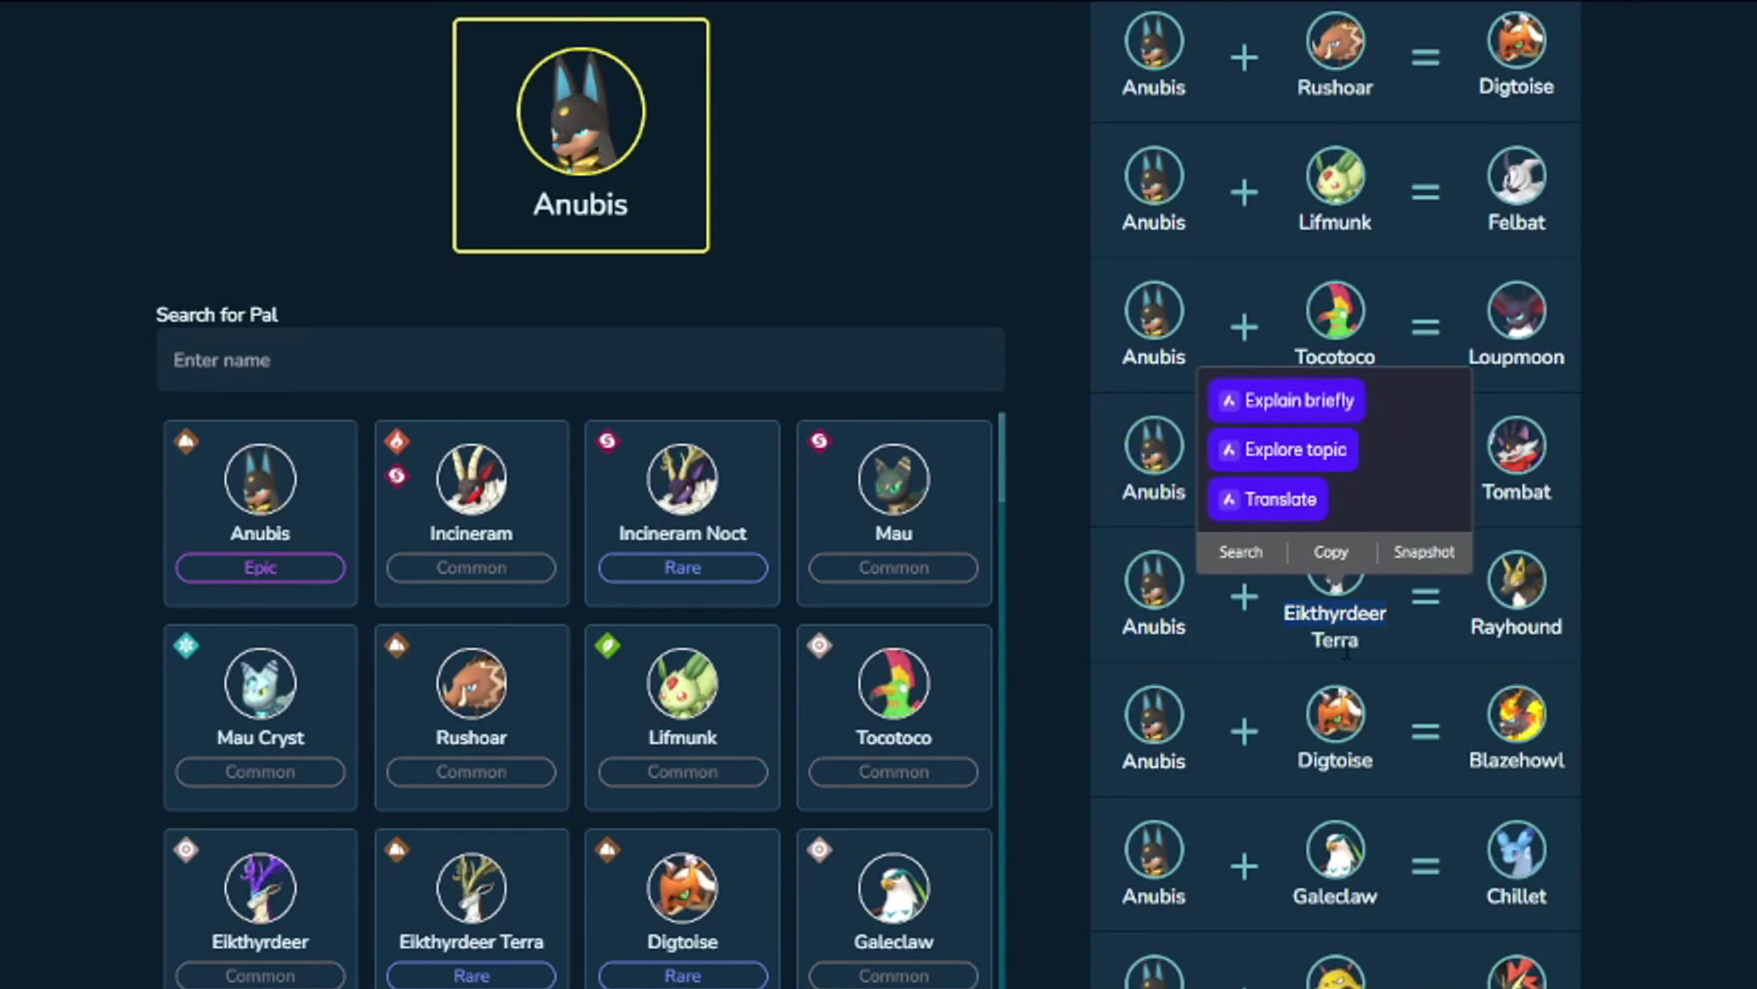
{"action": "double_click", "coordinate": [1335, 640]}
{"action": "left_click", "coordinate": [1518, 615]}
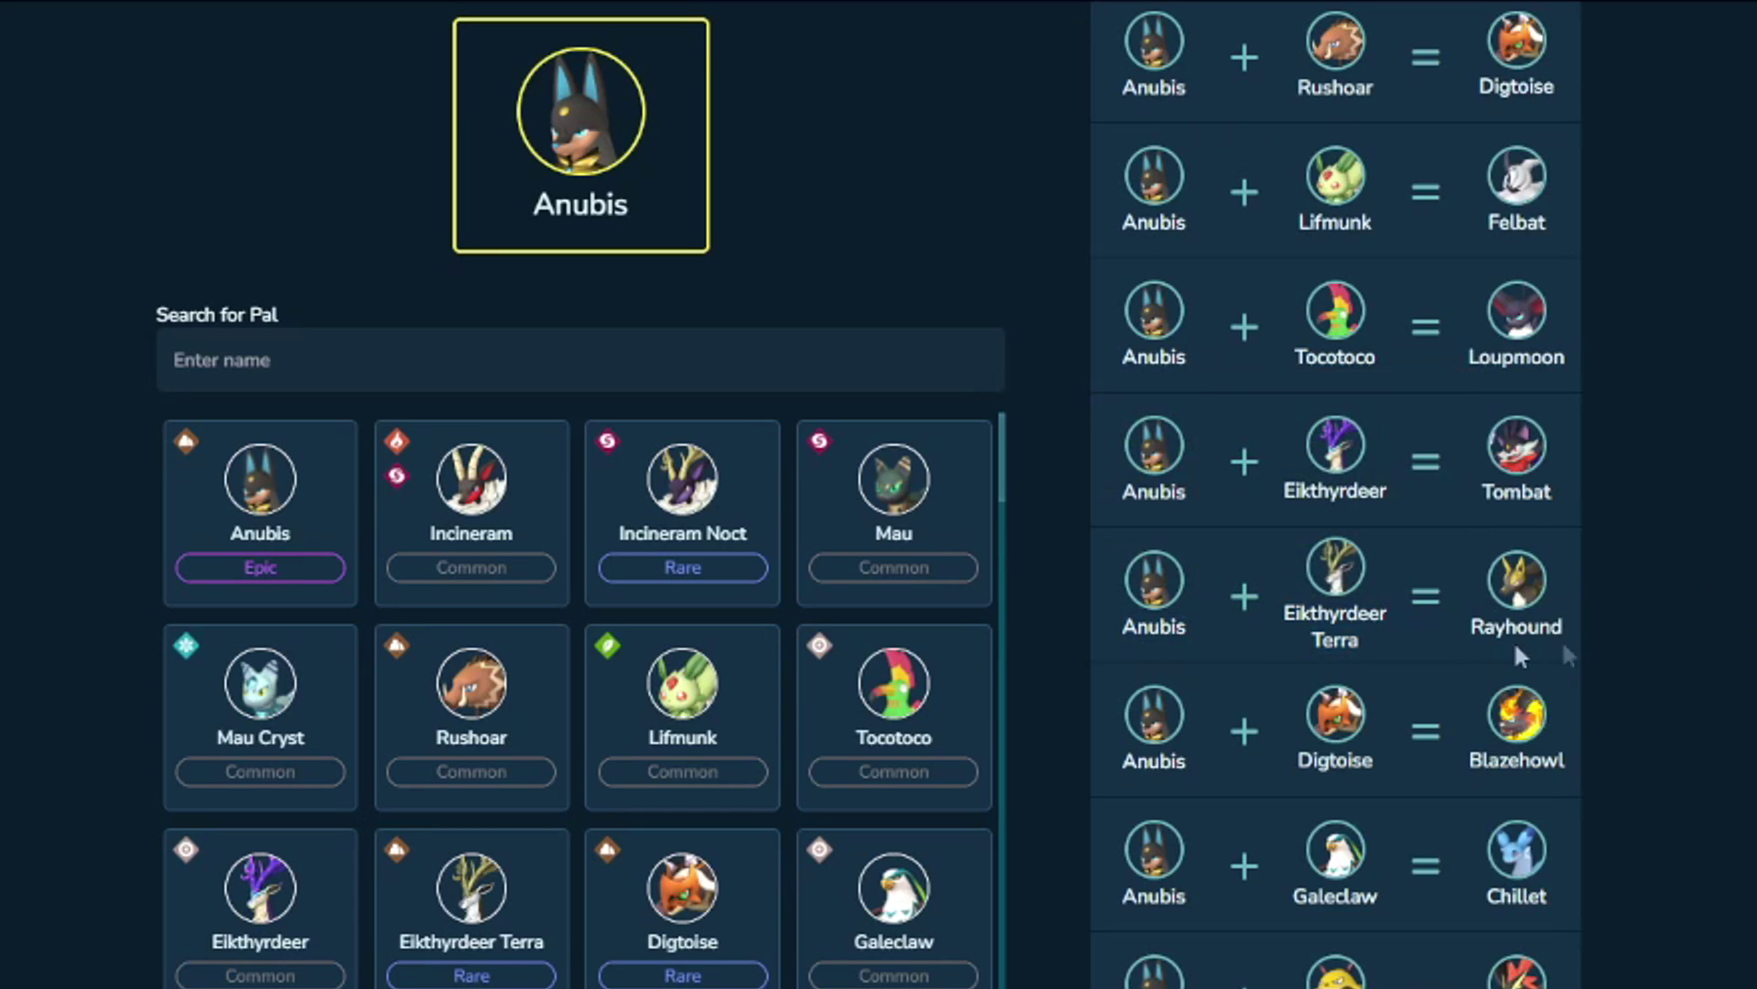
- Switch to As a Child, listing Anubis recipes like Incineram + Elphidran
{"action": "scroll", "coordinate": [1512, 653], "scroll_direction": "down", "scroll_amount": 3}
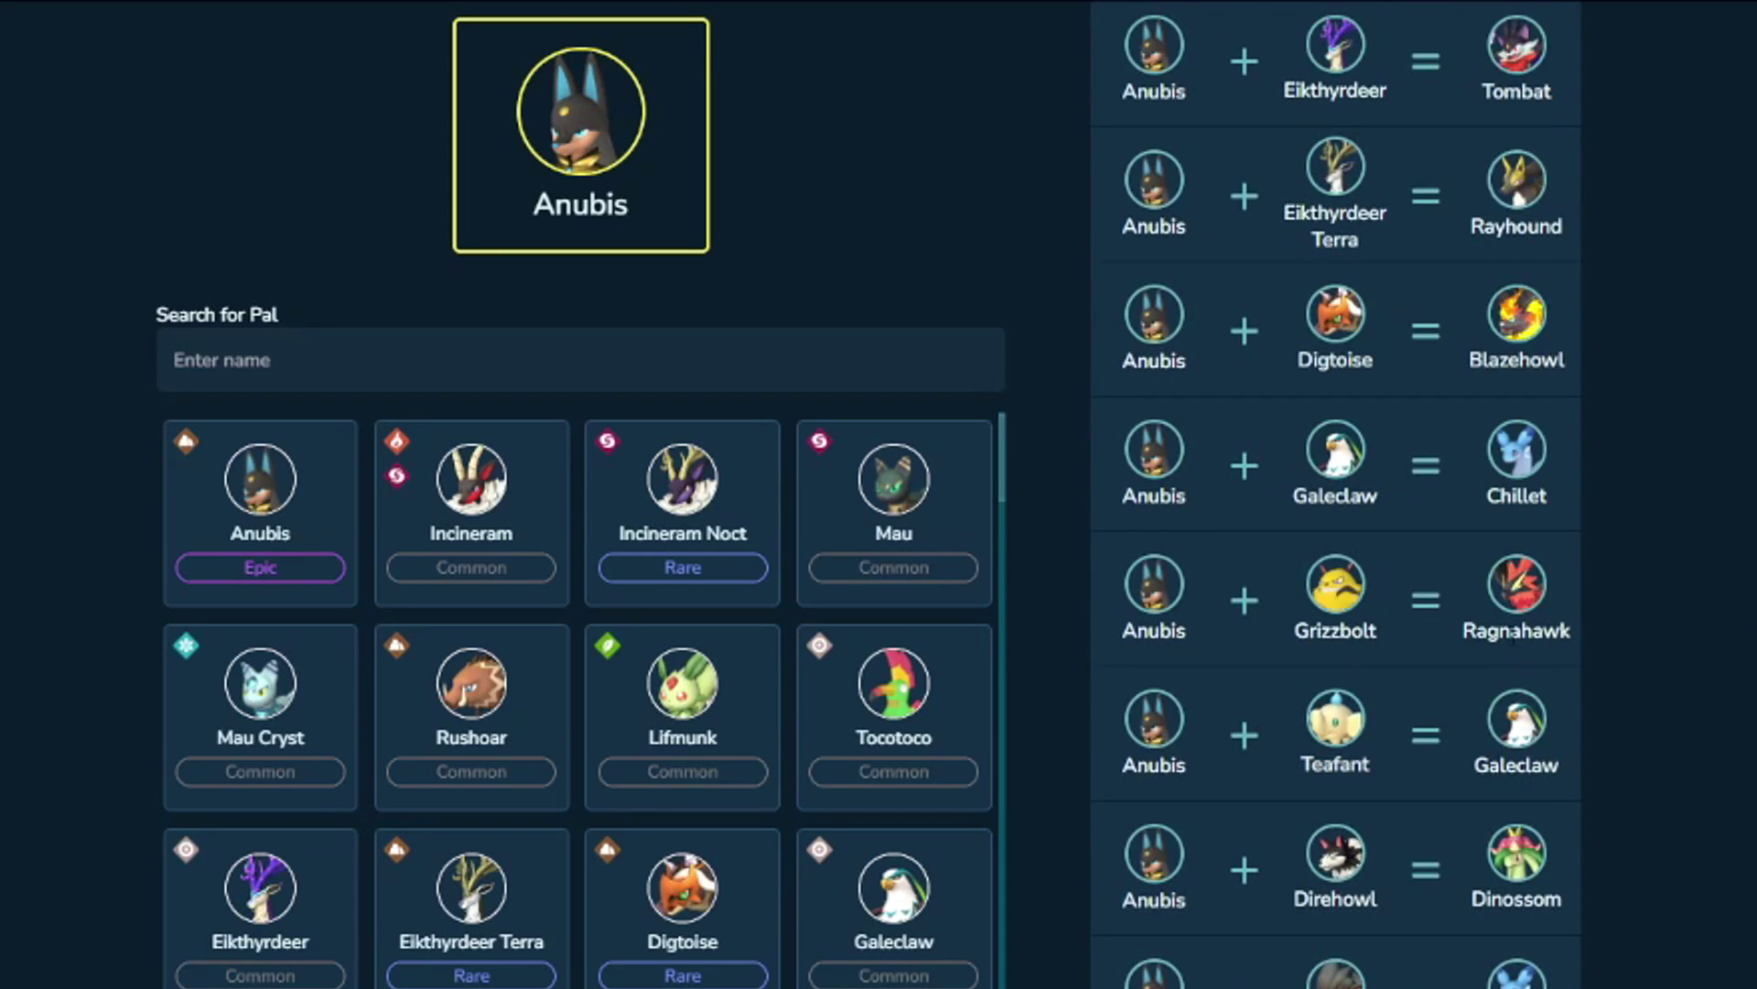
{"action": "double_click", "coordinate": [1493, 631]}
{"action": "left_click", "coordinate": [1738, 608]}
{"action": "scroll", "coordinate": [1501, 231], "scroll_direction": "up", "scroll_amount": 15}
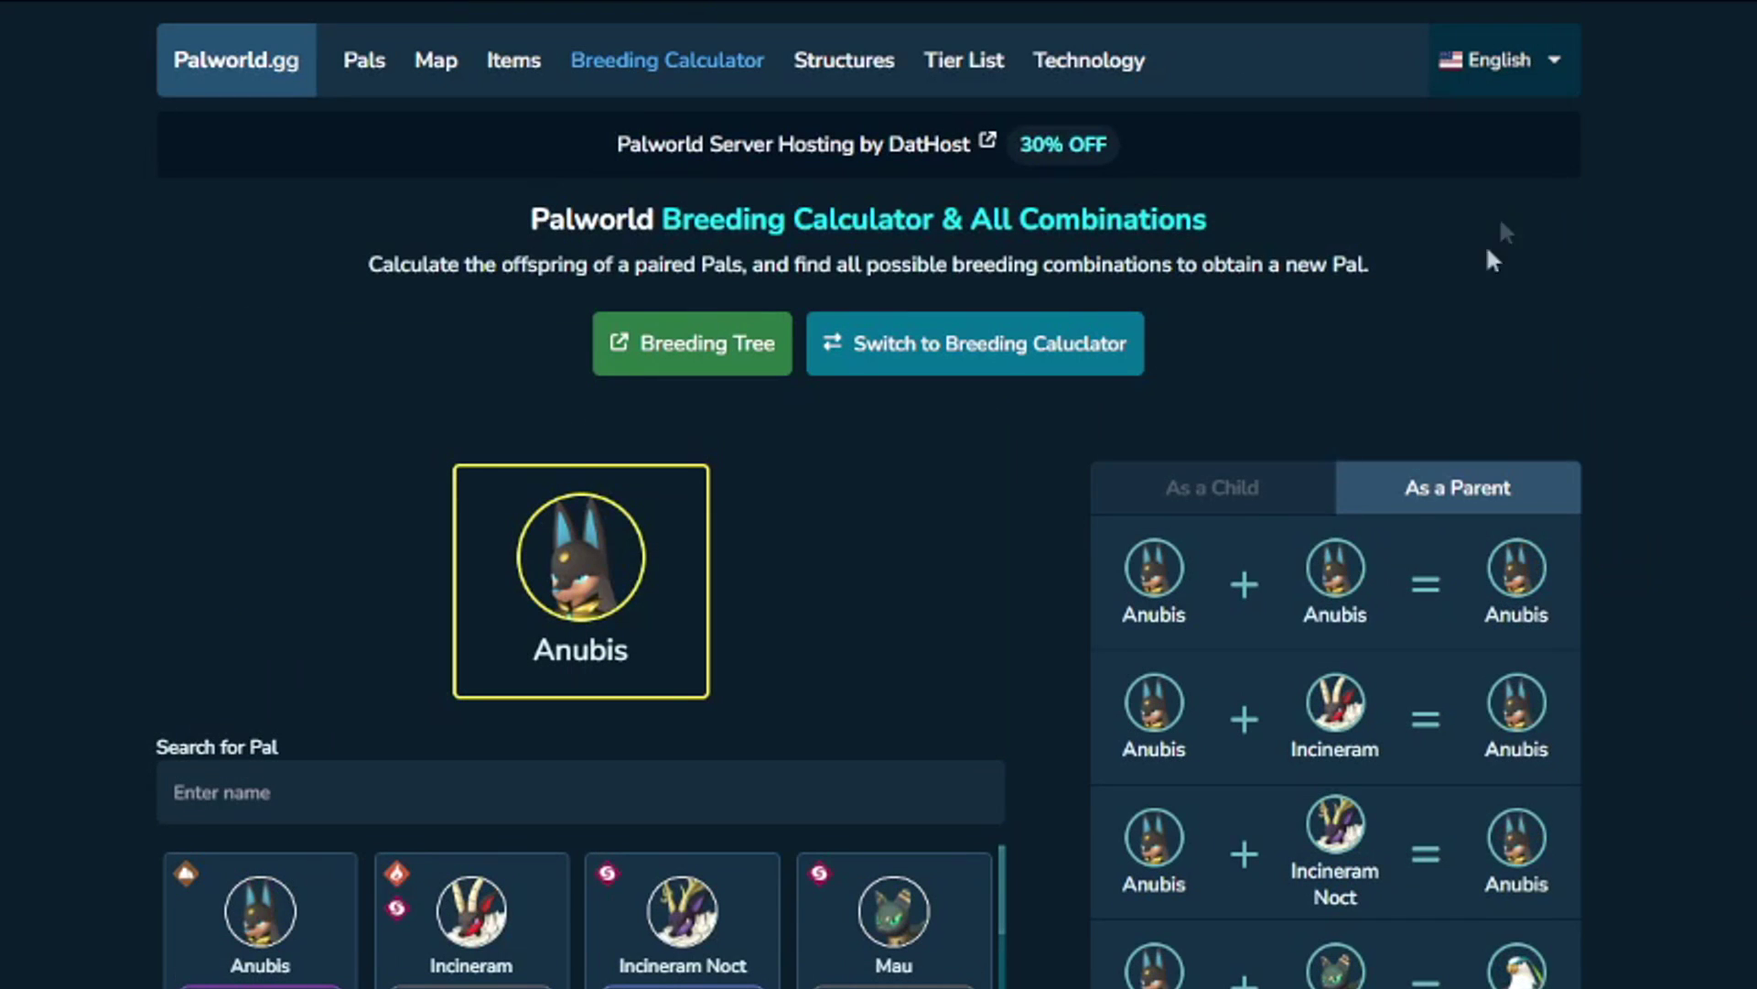
{"action": "scroll", "coordinate": [1465, 899], "scroll_direction": "down", "scroll_amount": 4}
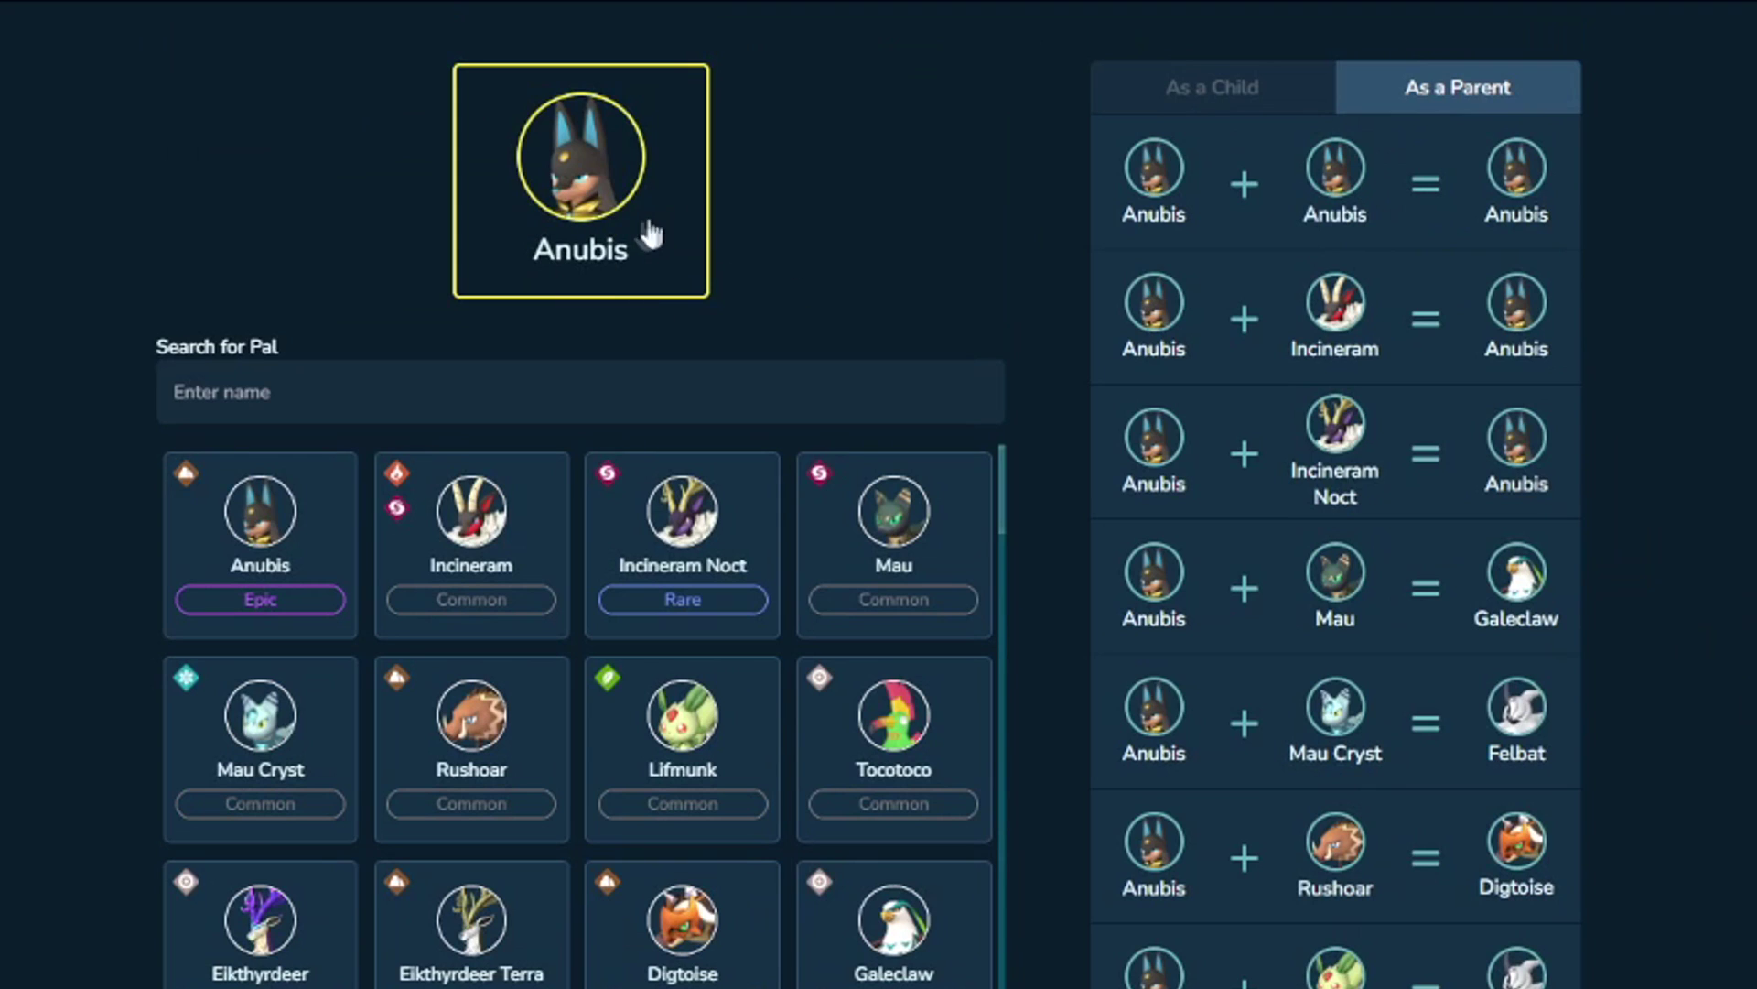
{"action": "left_click", "coordinate": [1190, 89]}
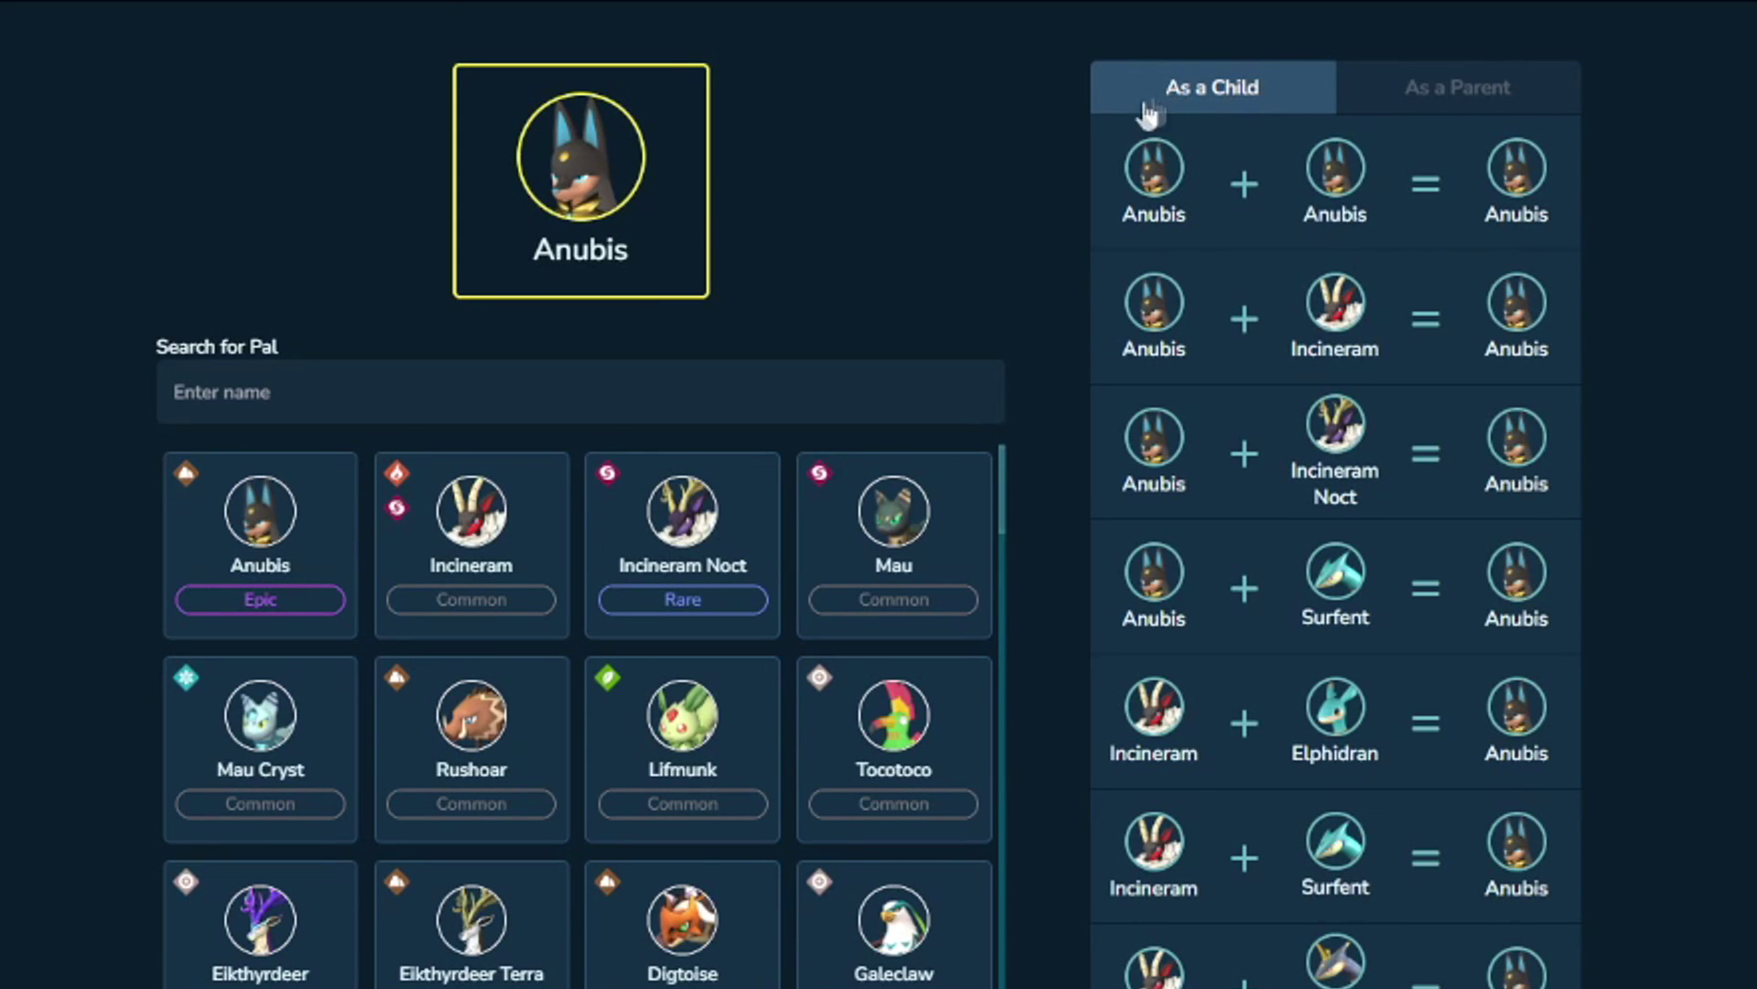
{"action": "scroll", "coordinate": [595, 549], "scroll_direction": "up", "scroll_amount": 4}
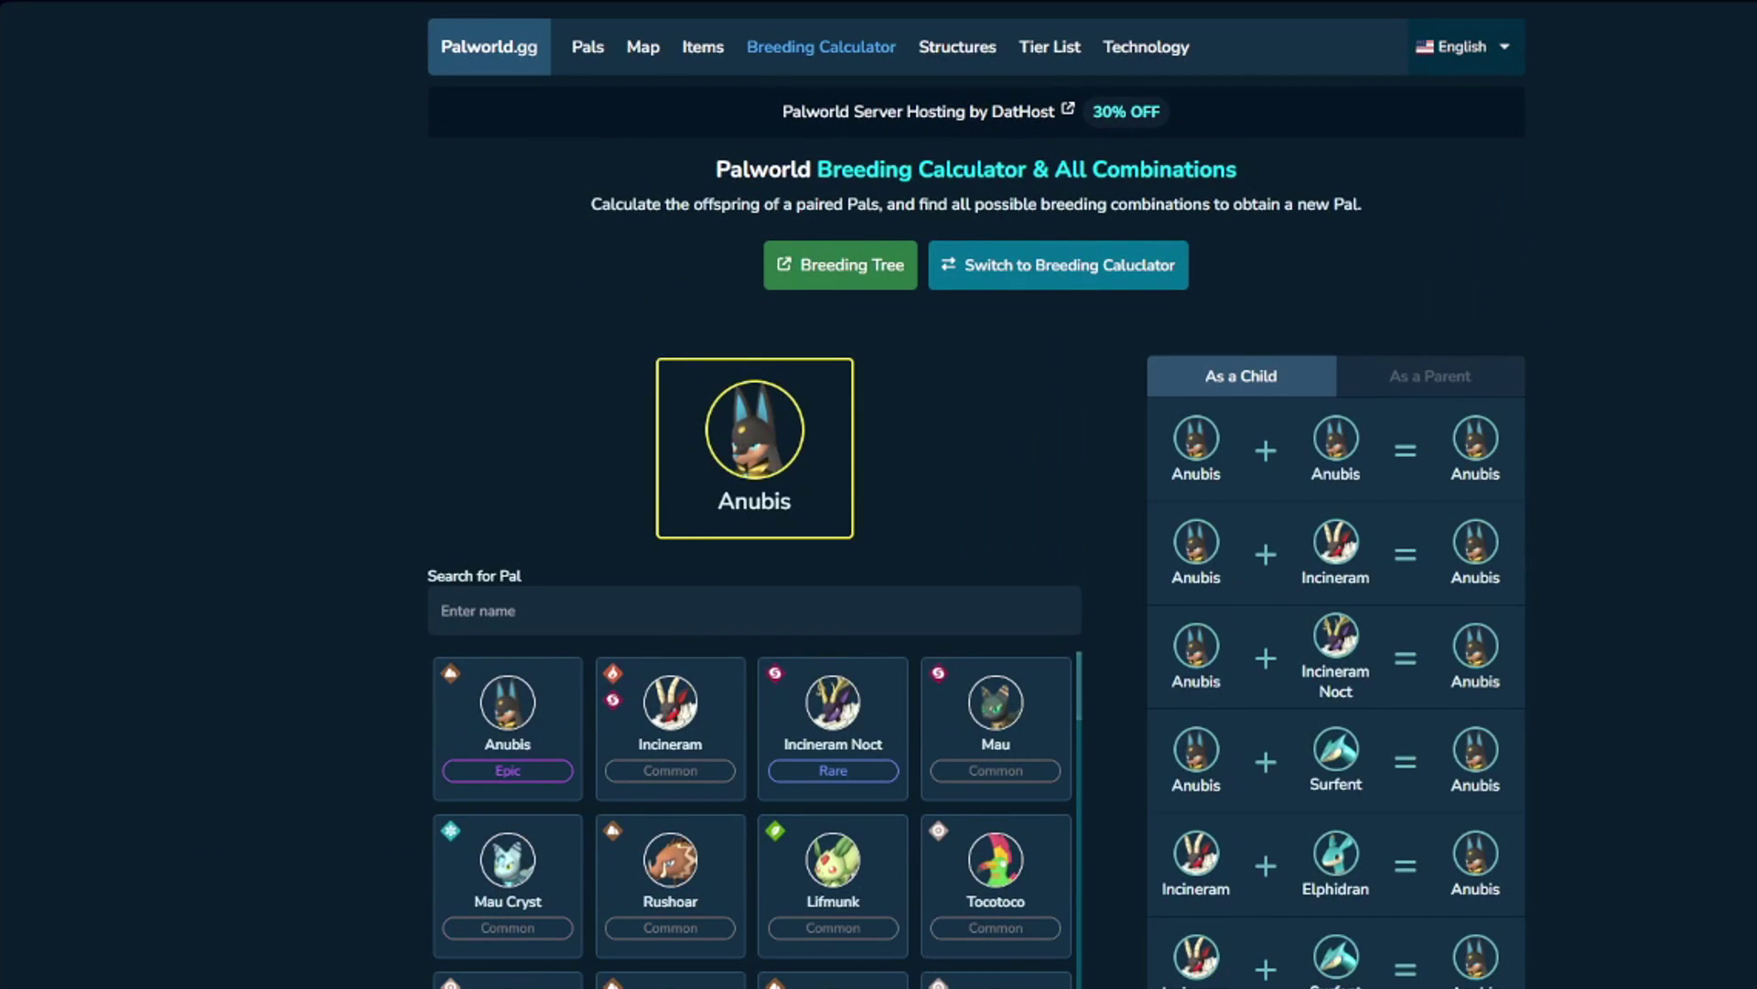
- Start a Breeding Tree rooted at Anubis and scroll its recipes to Grizzbolt + Caprity
{"action": "left_click", "coordinate": [206, 2]}
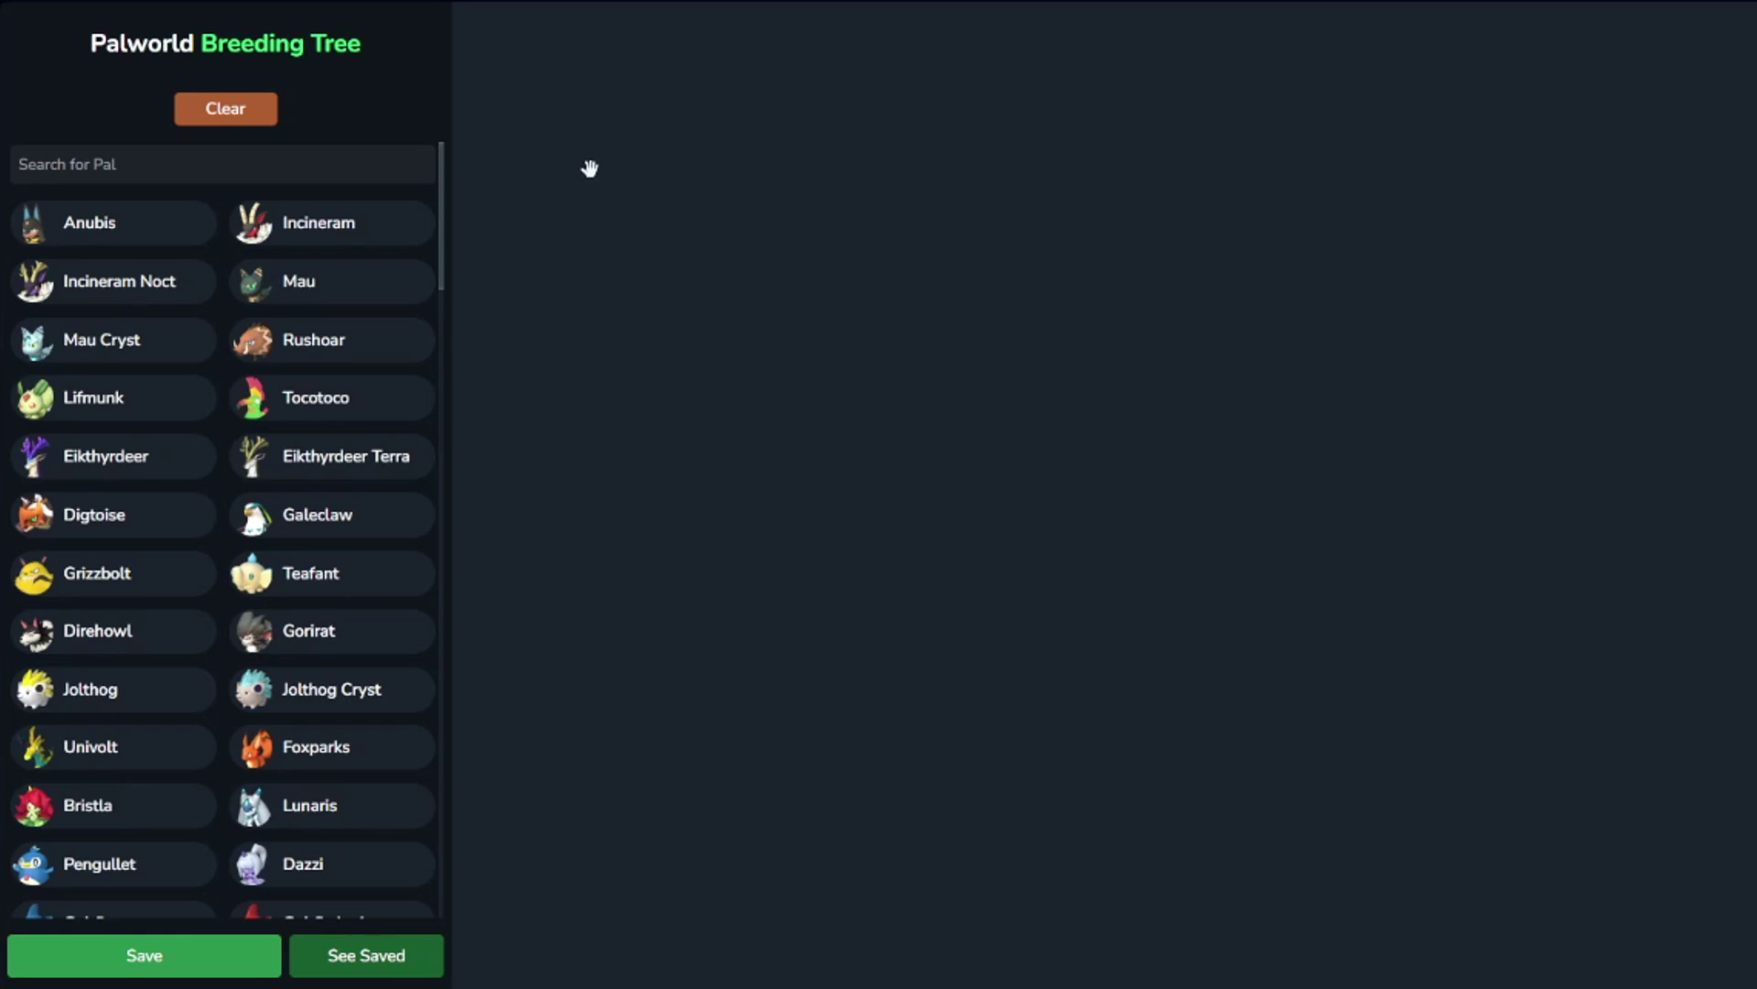
{"action": "left_click", "coordinate": [94, 217]}
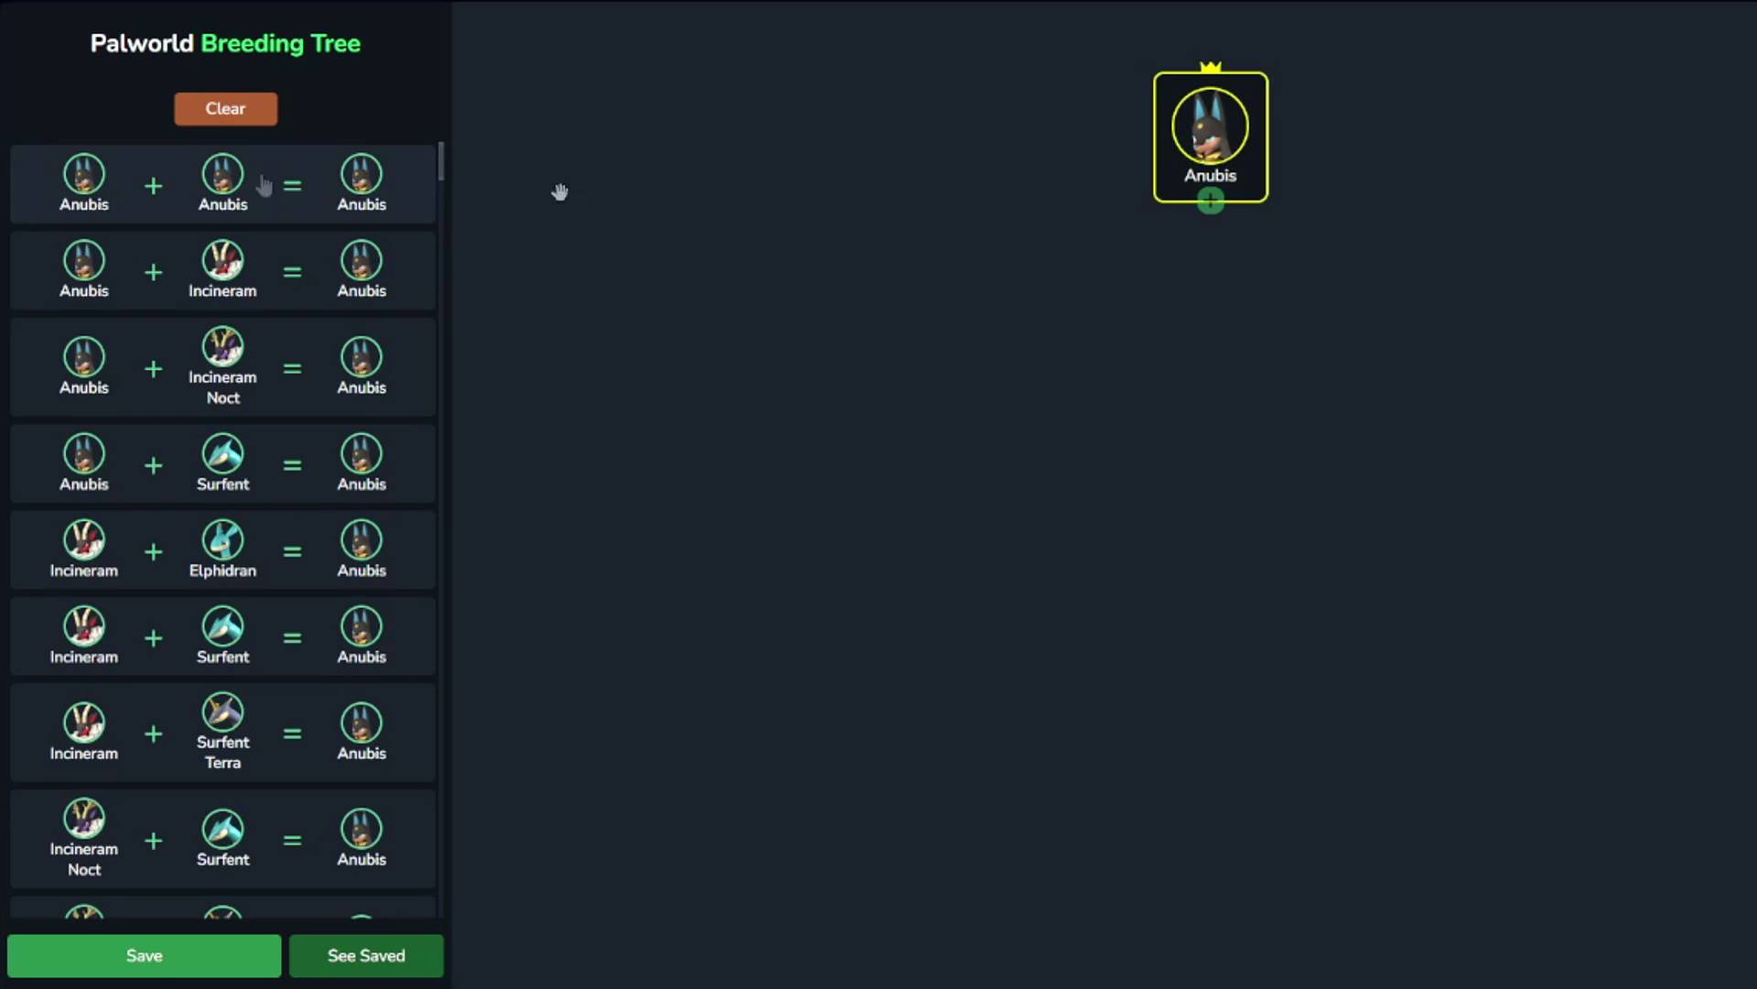
{"action": "scroll", "coordinate": [196, 192], "scroll_direction": "down", "scroll_amount": 6}
{"action": "scroll", "coordinate": [196, 200], "scroll_direction": "down", "scroll_amount": 14}
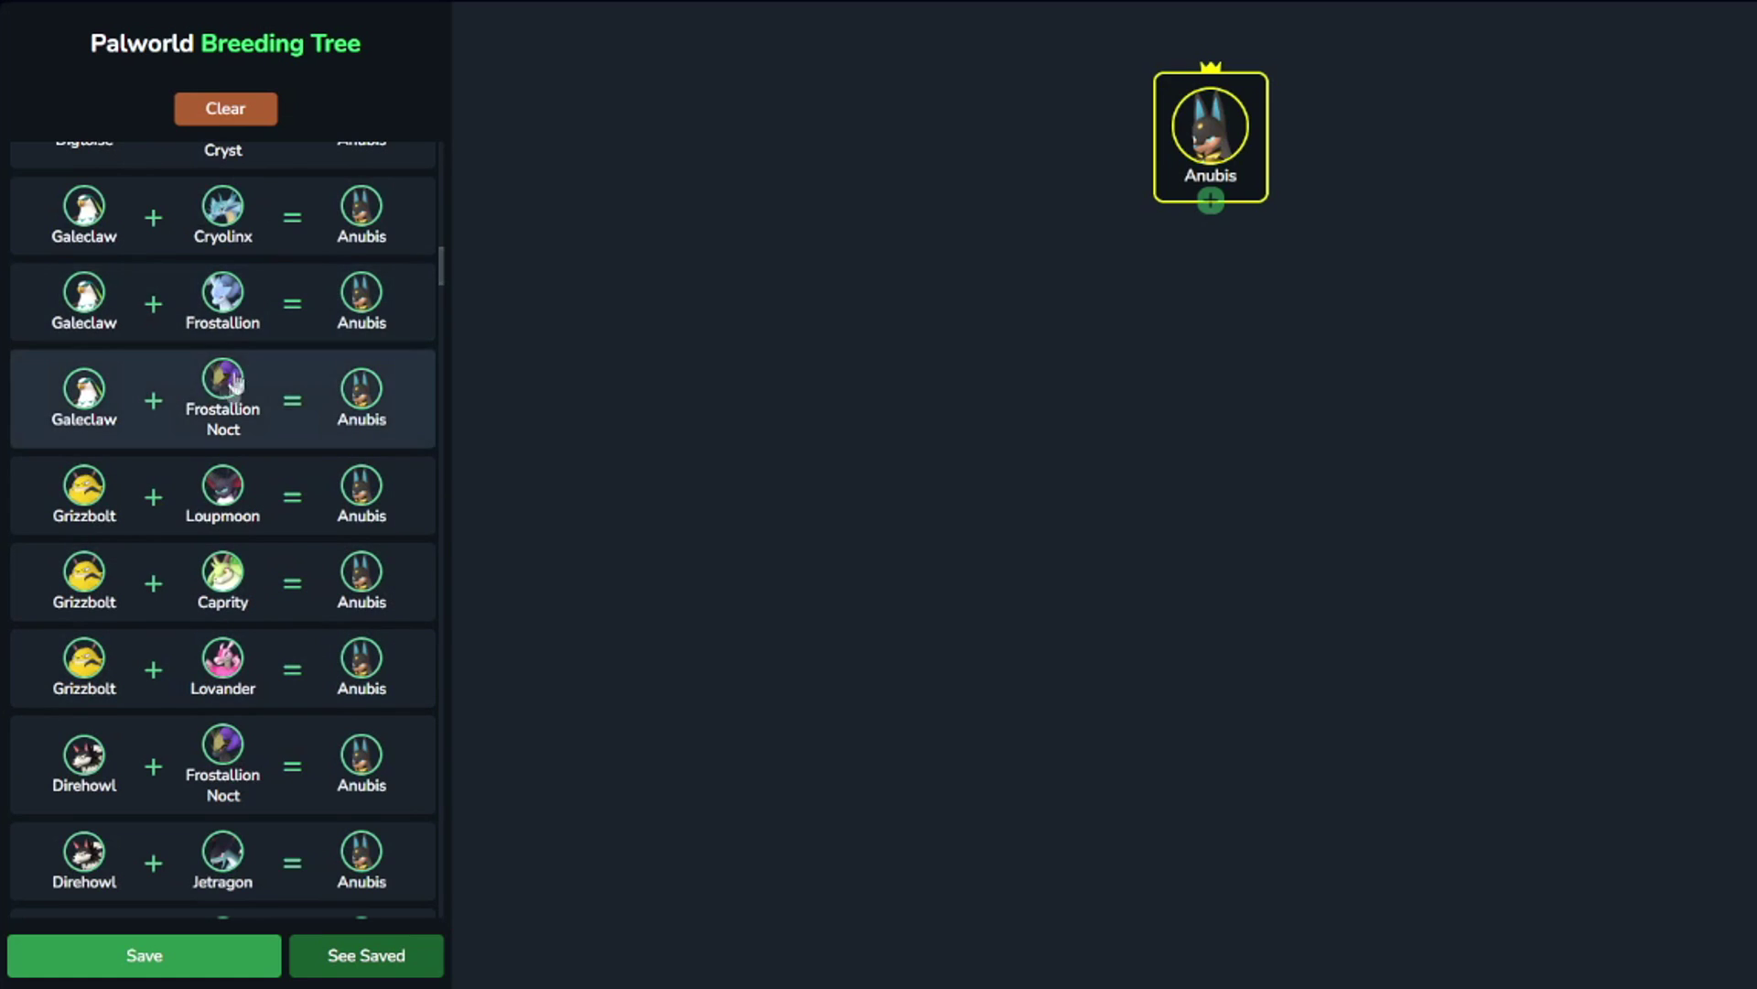
{"action": "scroll", "coordinate": [220, 416], "scroll_direction": "down", "scroll_amount": 7}
{"action": "scroll", "coordinate": [220, 412], "scroll_direction": "up", "scroll_amount": 6}
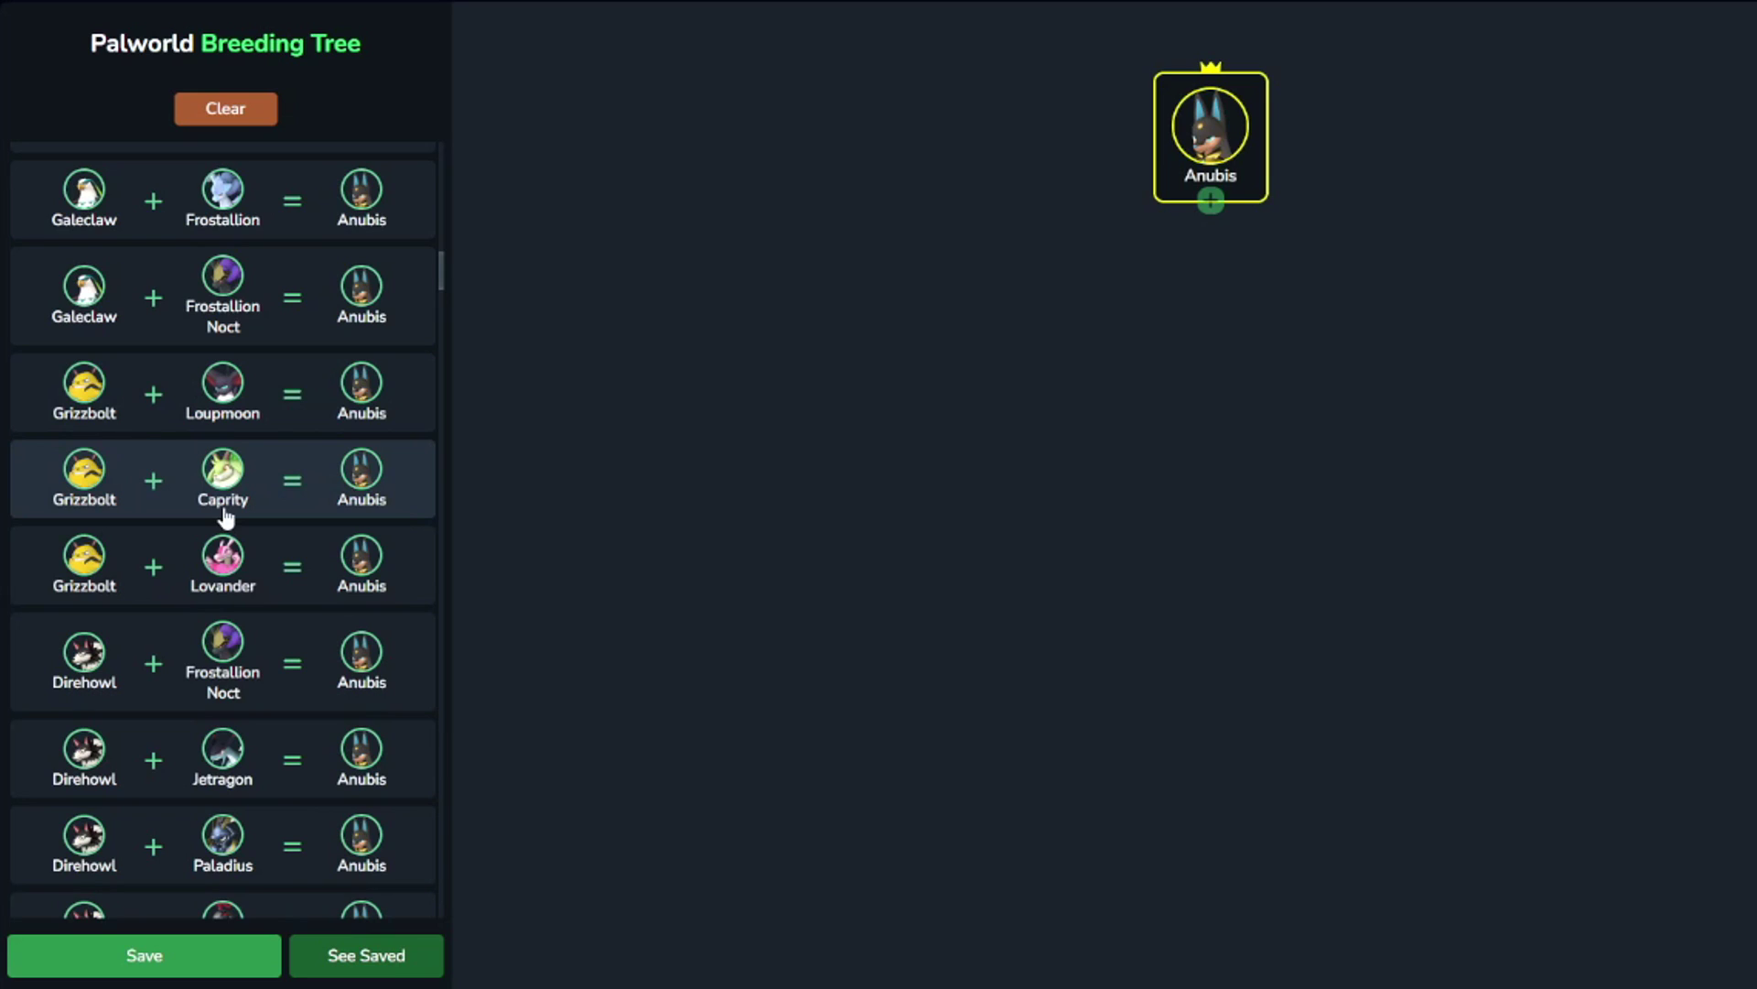
- Add Grizzbolt + Caprity under Anubis, then Rushoar + Rayhound under Caprity
{"action": "left_click", "coordinate": [164, 508]}
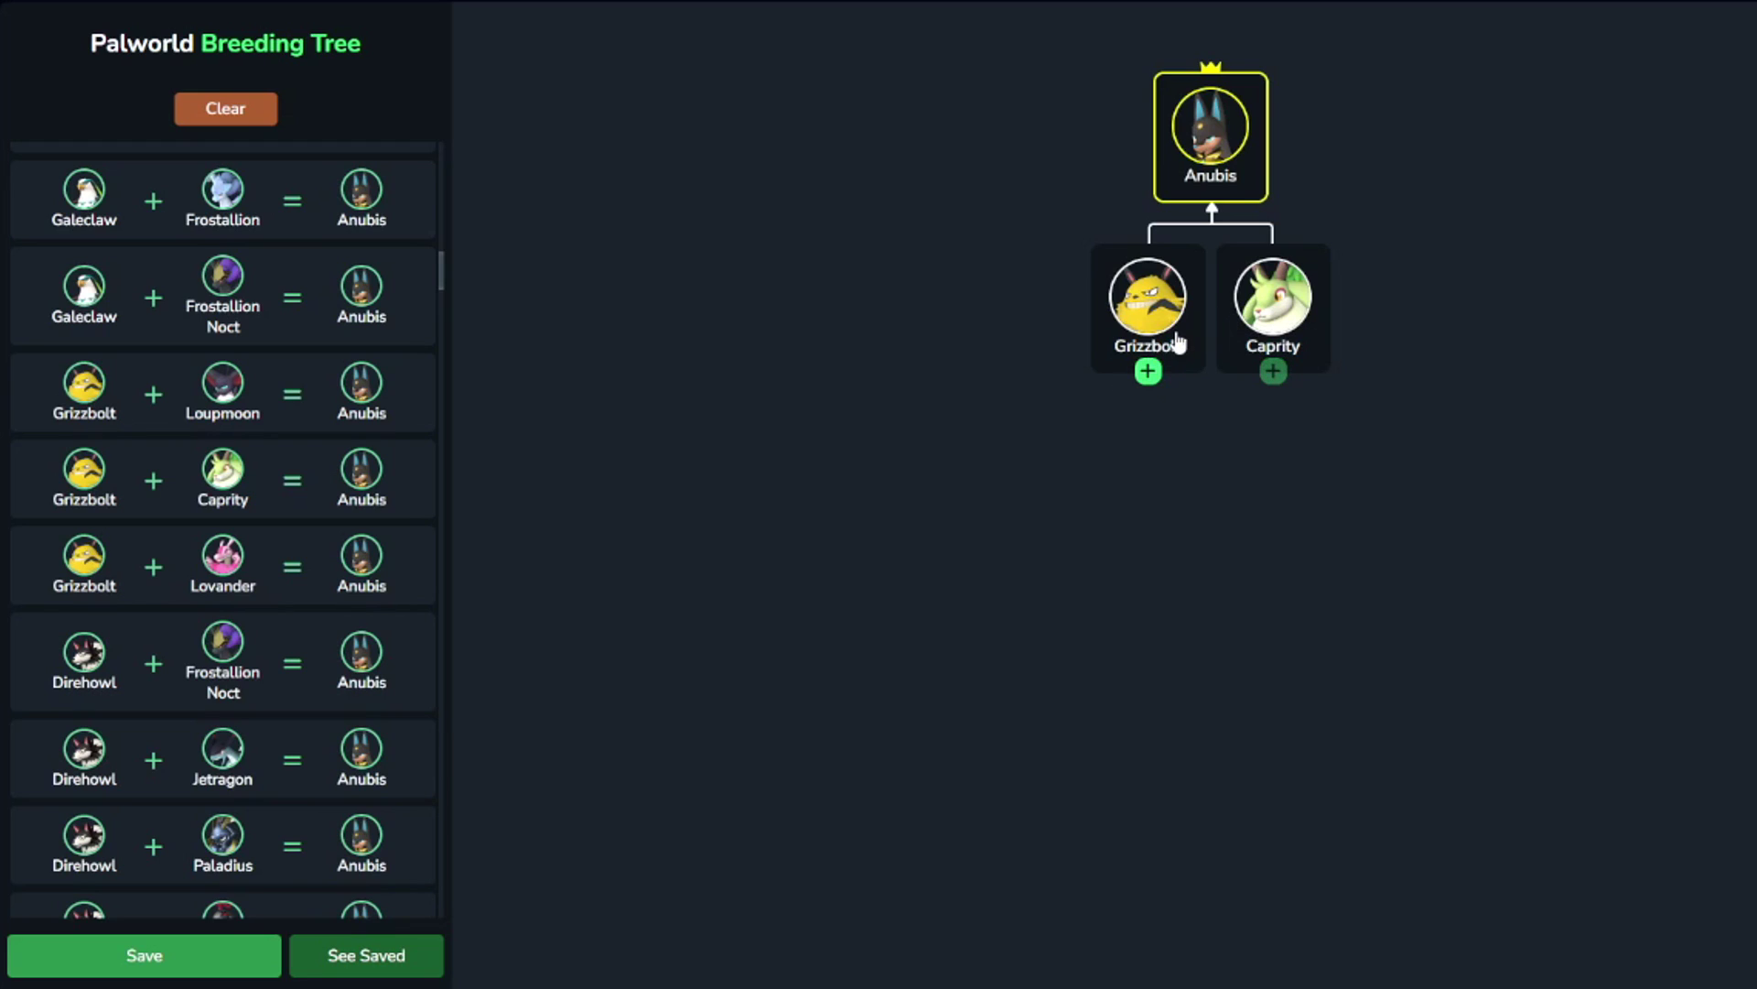
{"action": "left_click", "coordinate": [1267, 369]}
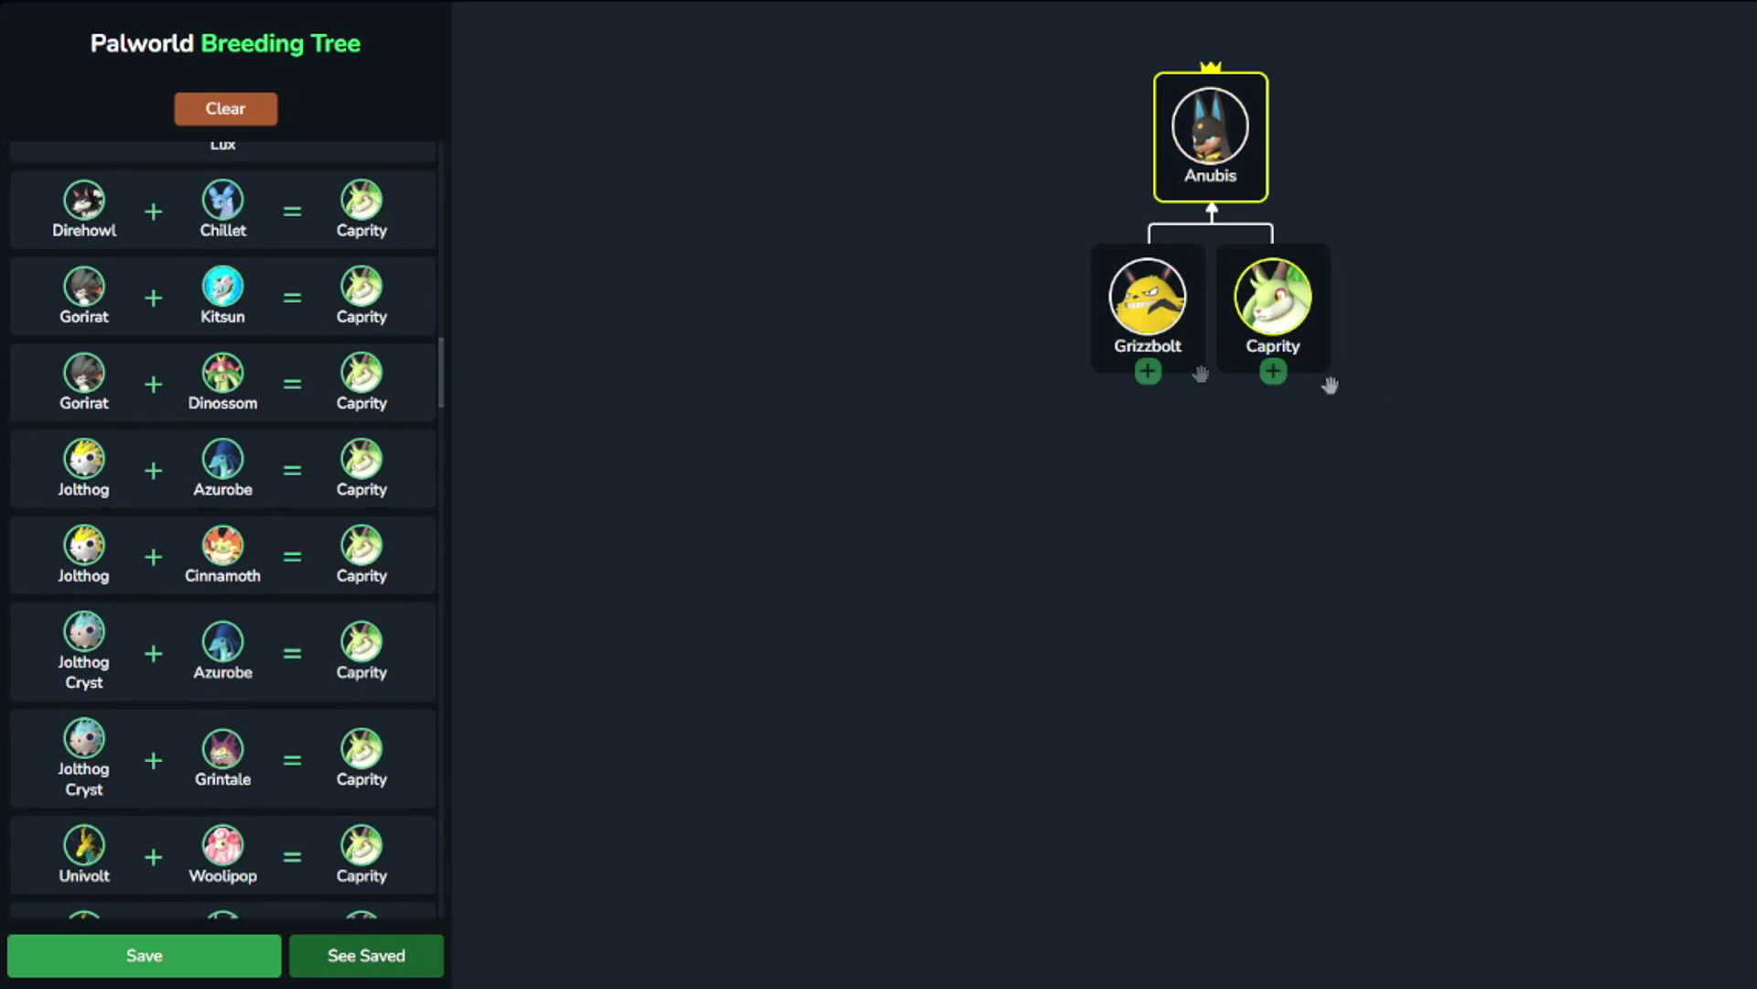
{"action": "scroll", "coordinate": [337, 347], "scroll_direction": "up", "scroll_amount": 15}
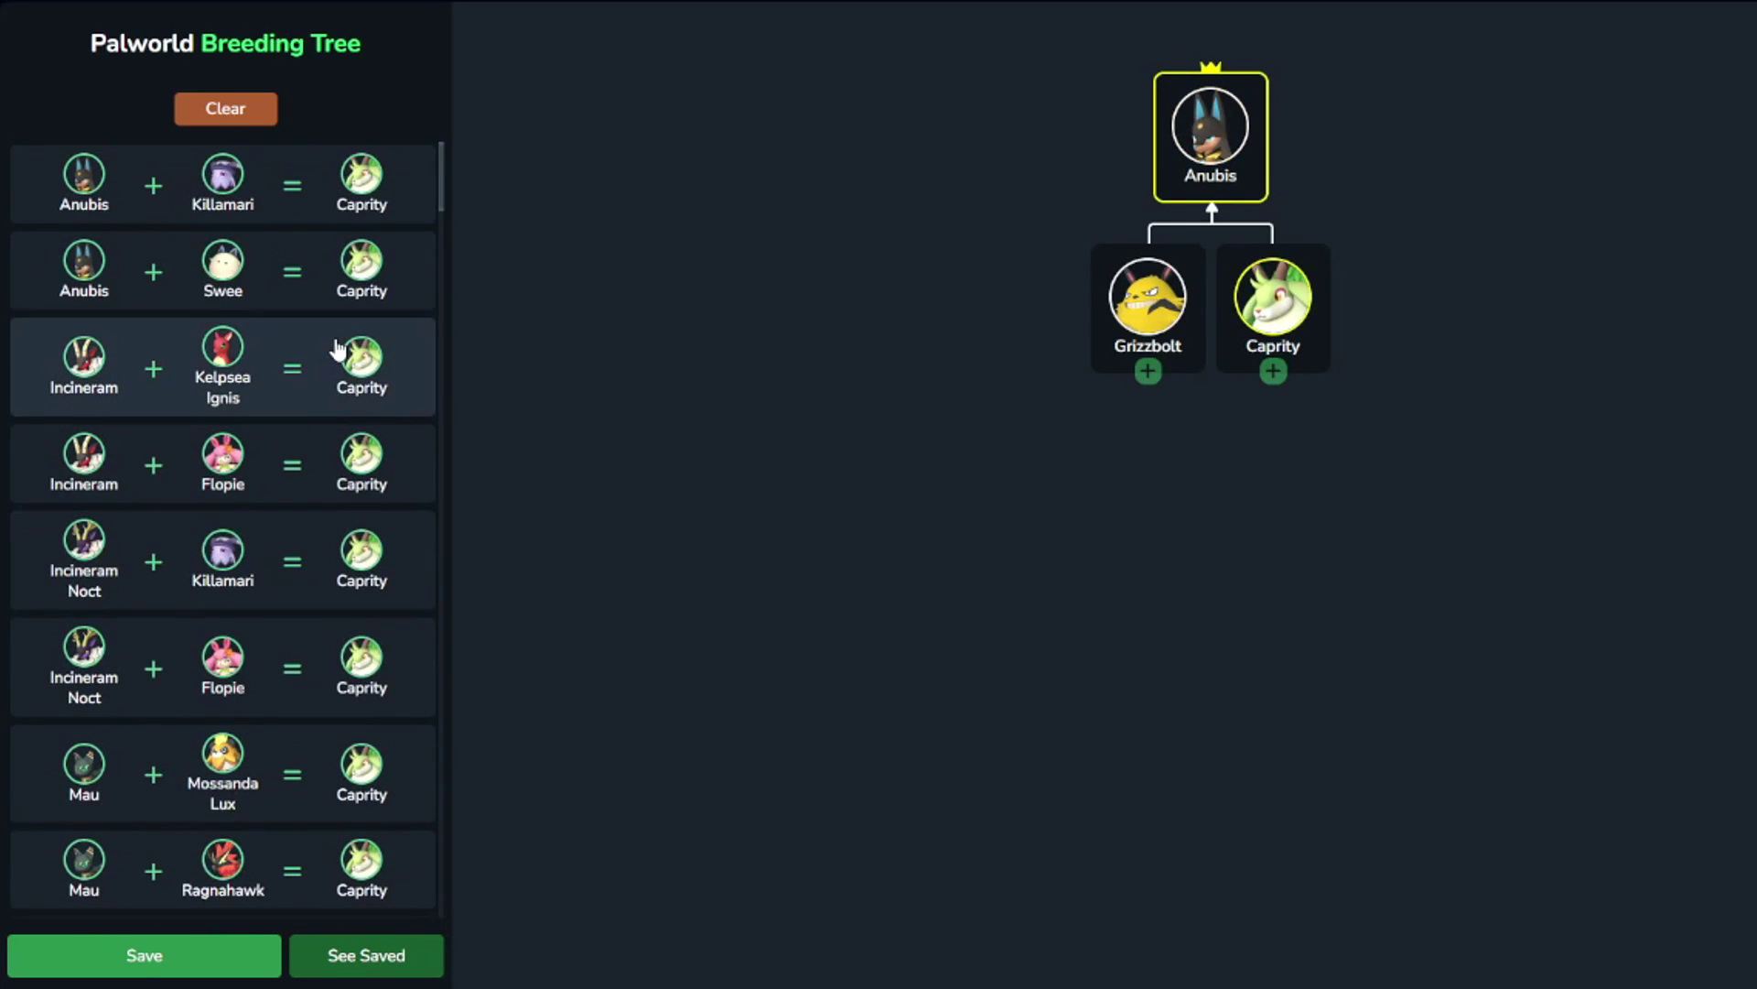
{"action": "scroll", "coordinate": [208, 443], "scroll_direction": "down", "scroll_amount": 12}
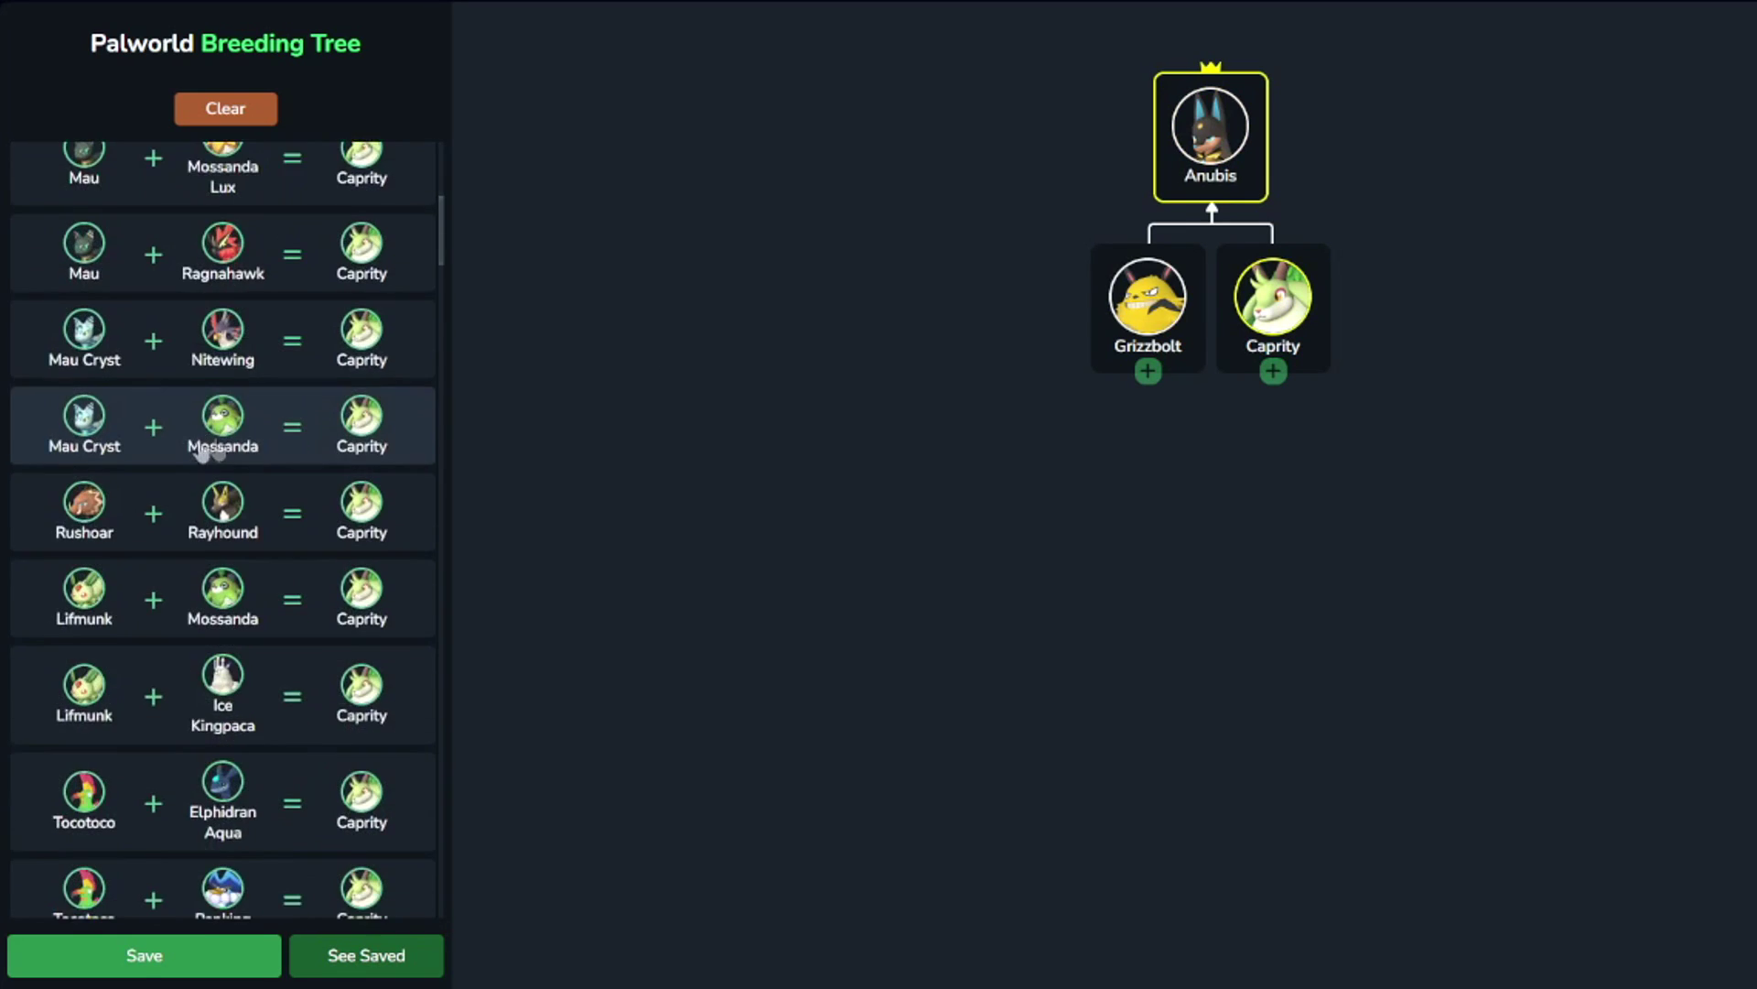
{"action": "scroll", "coordinate": [158, 488], "scroll_direction": "down", "scroll_amount": 7}
{"action": "scroll", "coordinate": [160, 488], "scroll_direction": "up", "scroll_amount": 10}
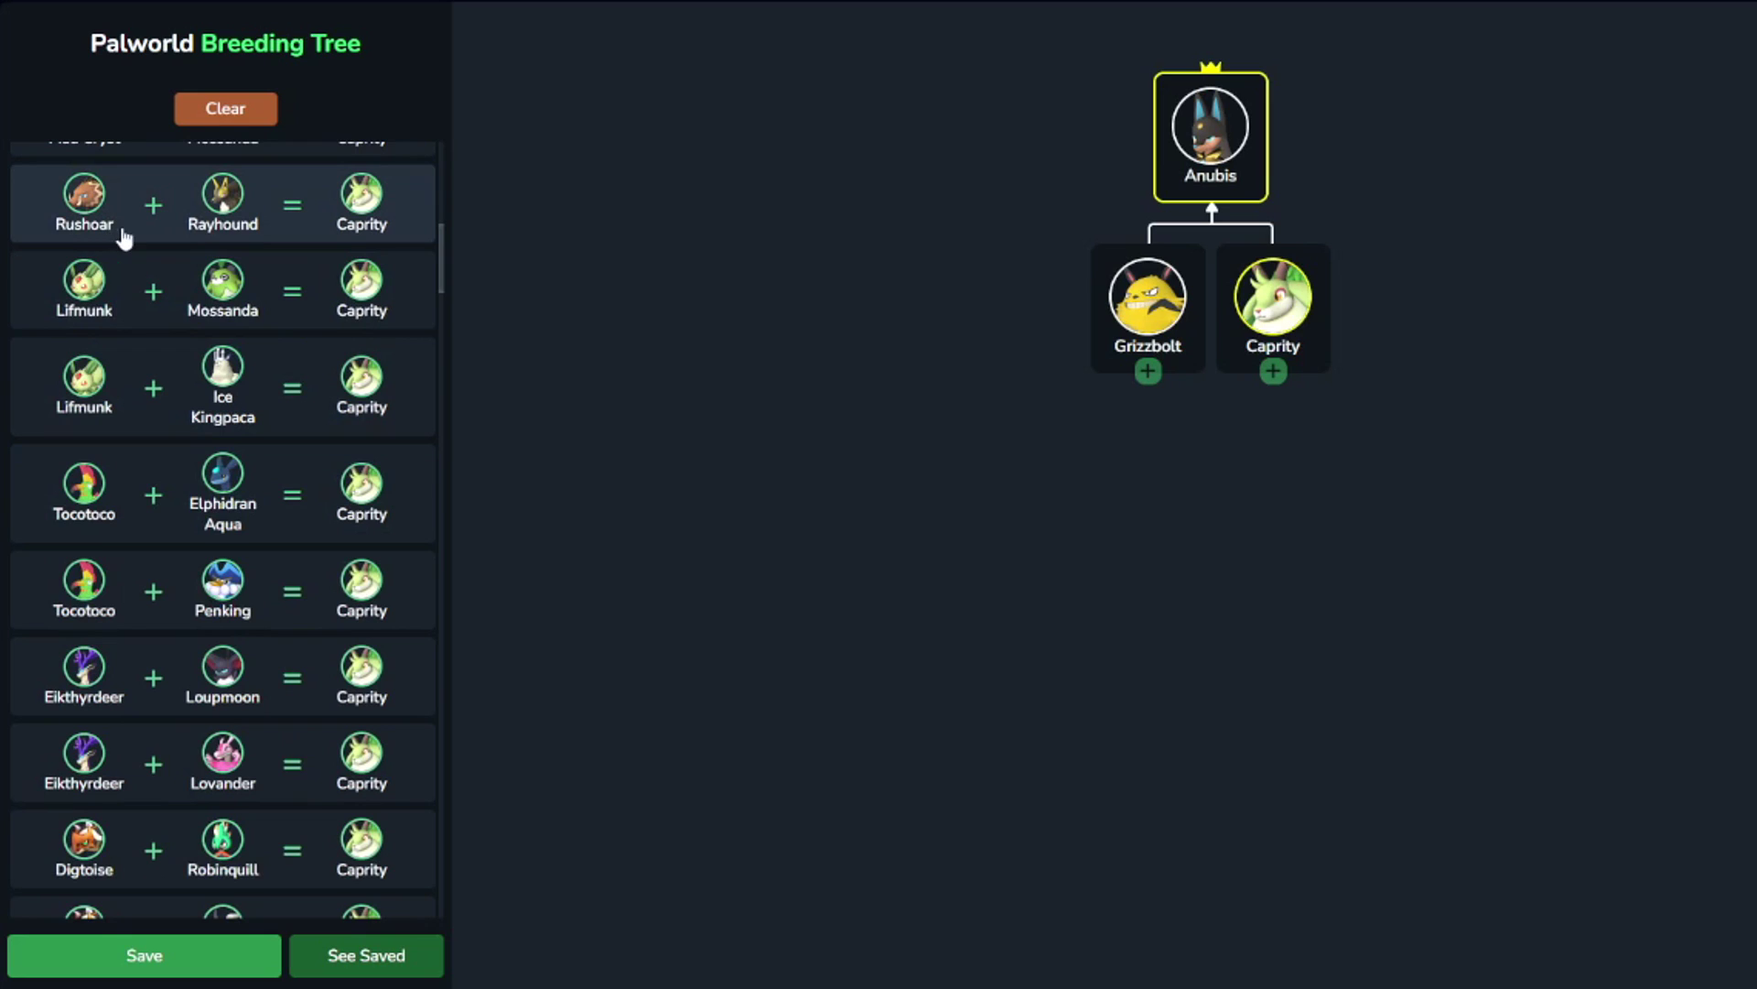
{"action": "left_click", "coordinate": [231, 235]}
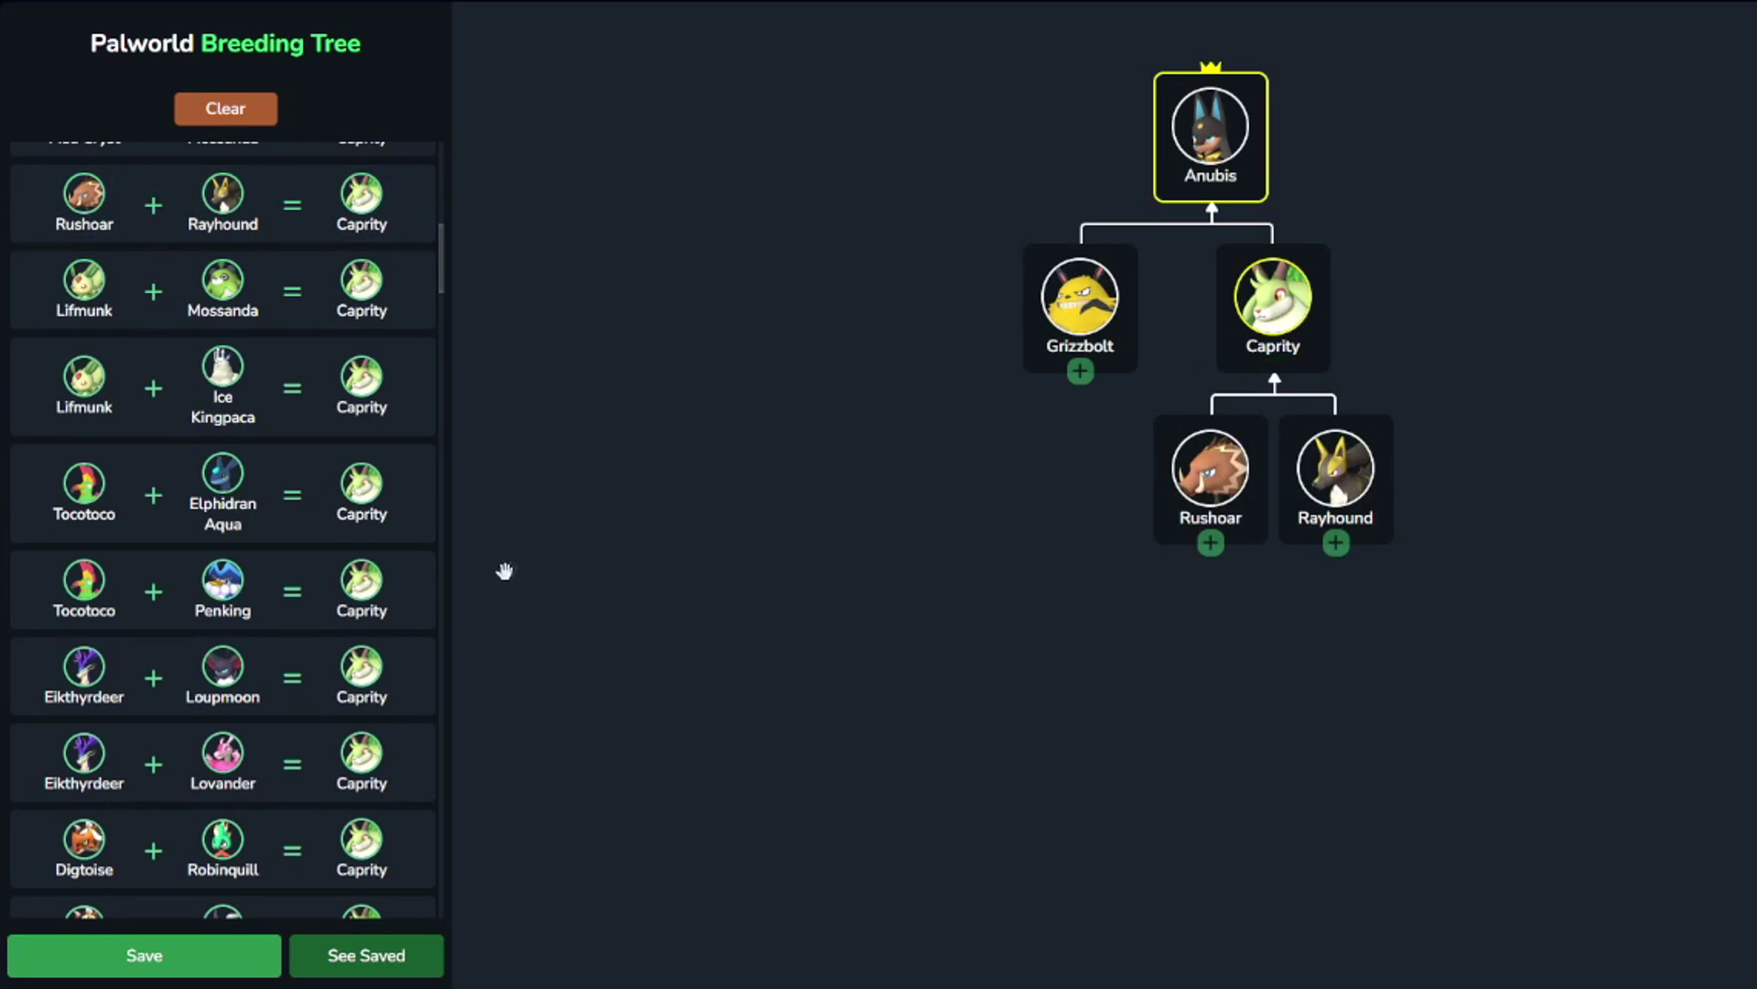